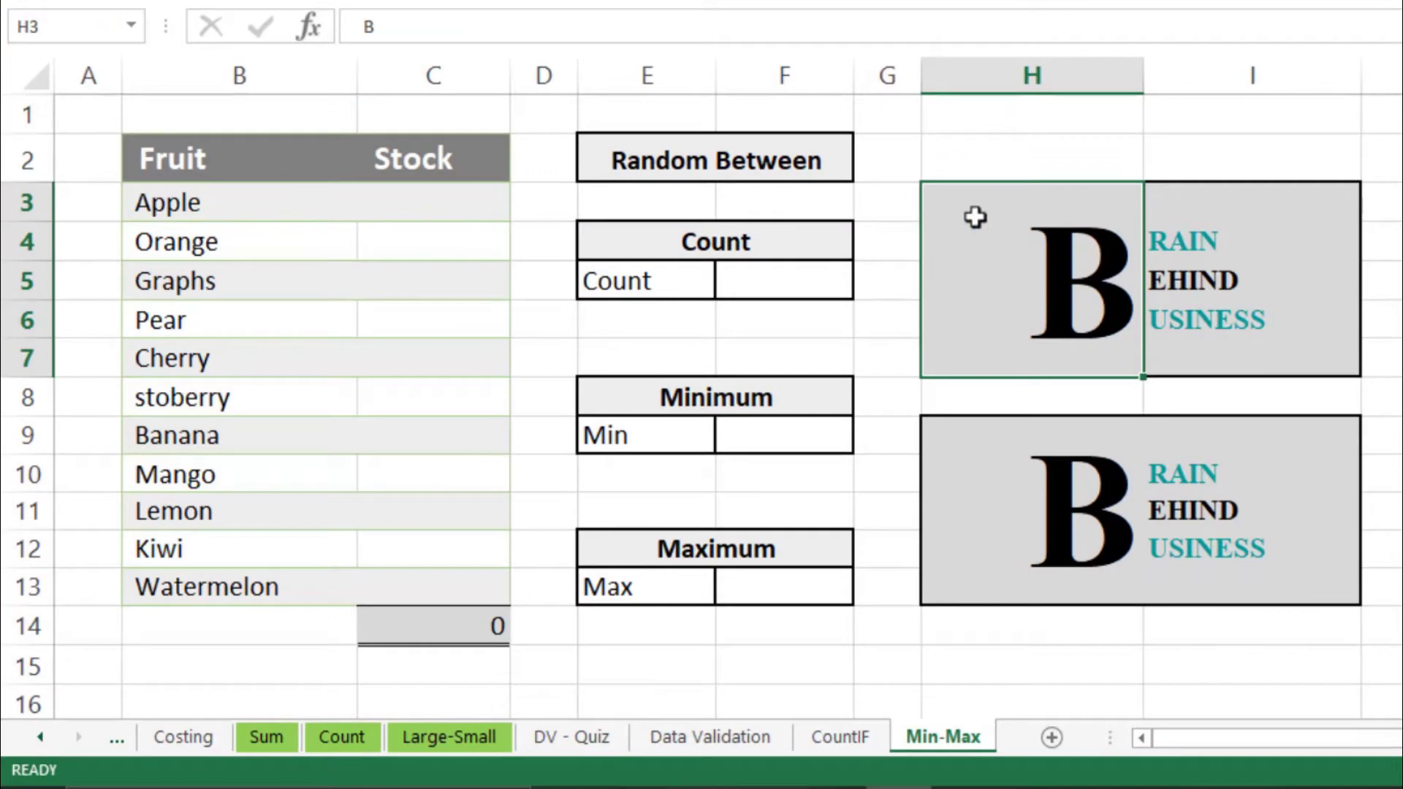
Review the Random Between, Count, Minimum and Maximum sections and the Fruit and Stock columns
left_click(595, 159)
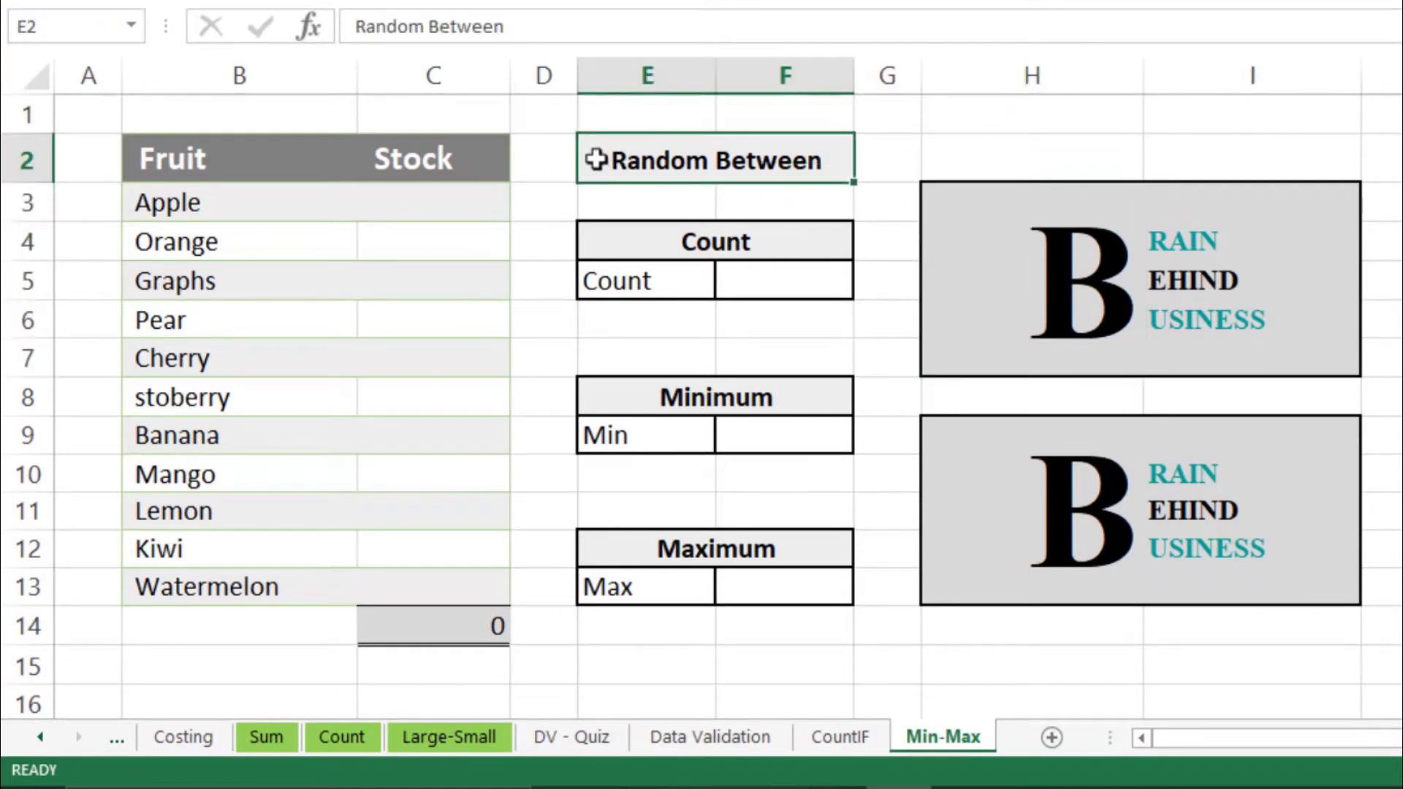
left_click(621, 247)
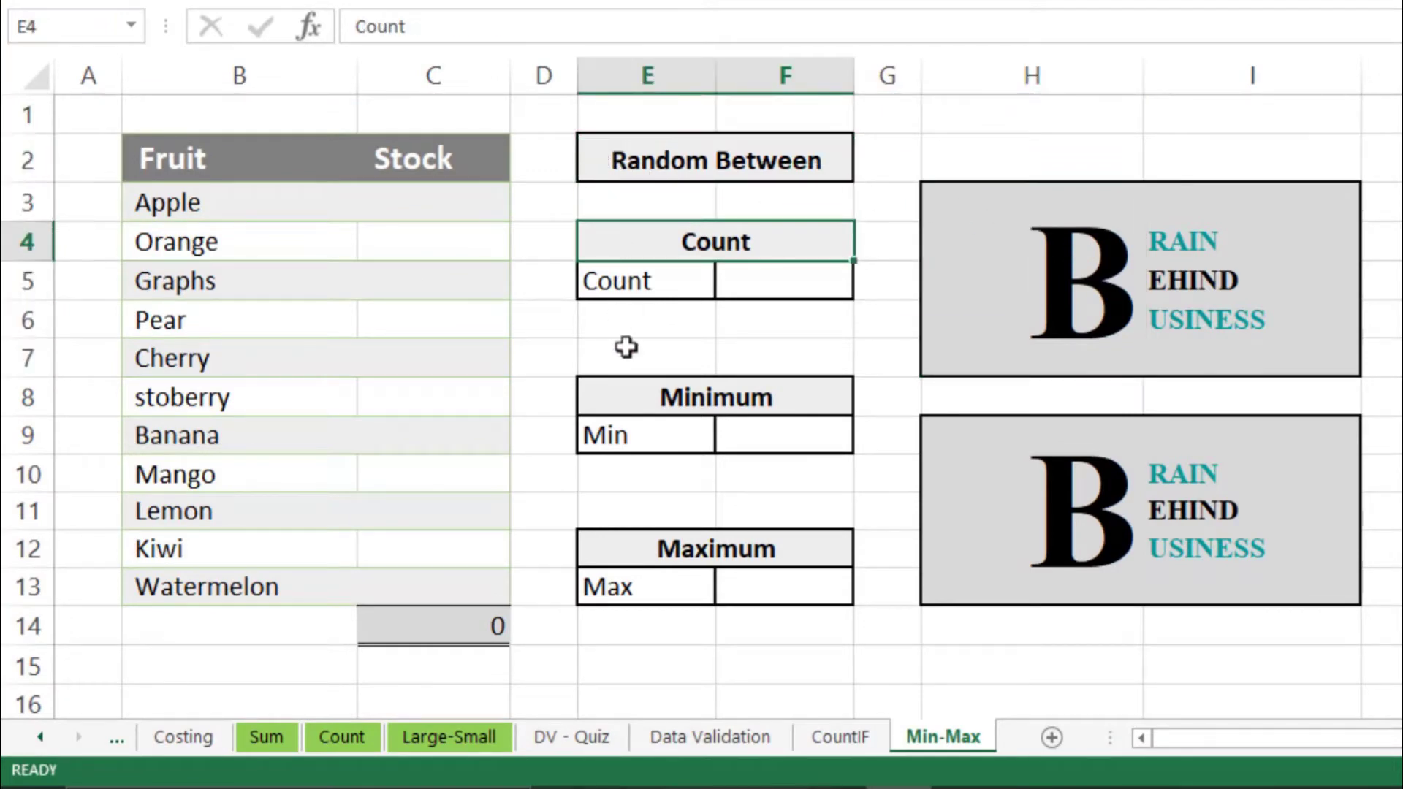
left_click(626, 392)
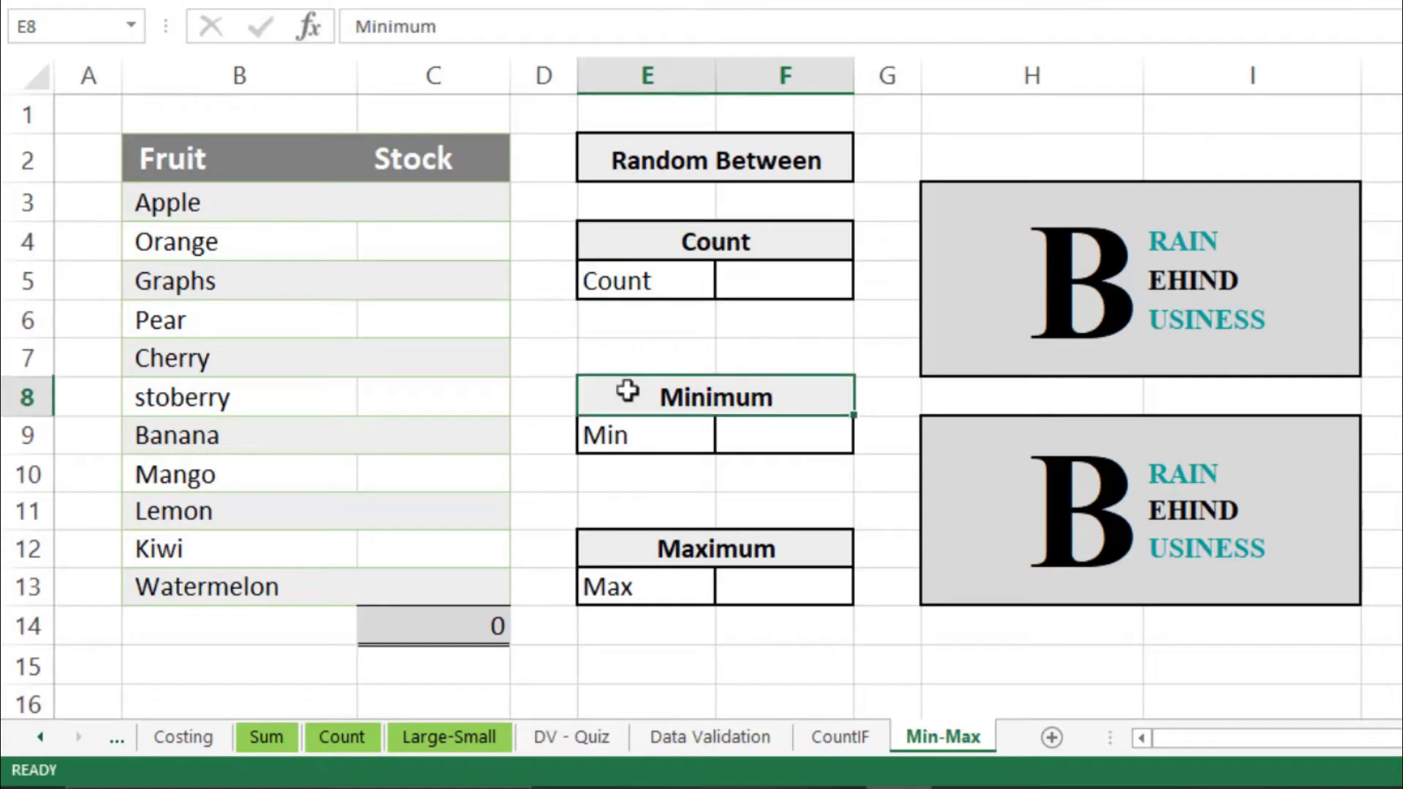
left_click(614, 549)
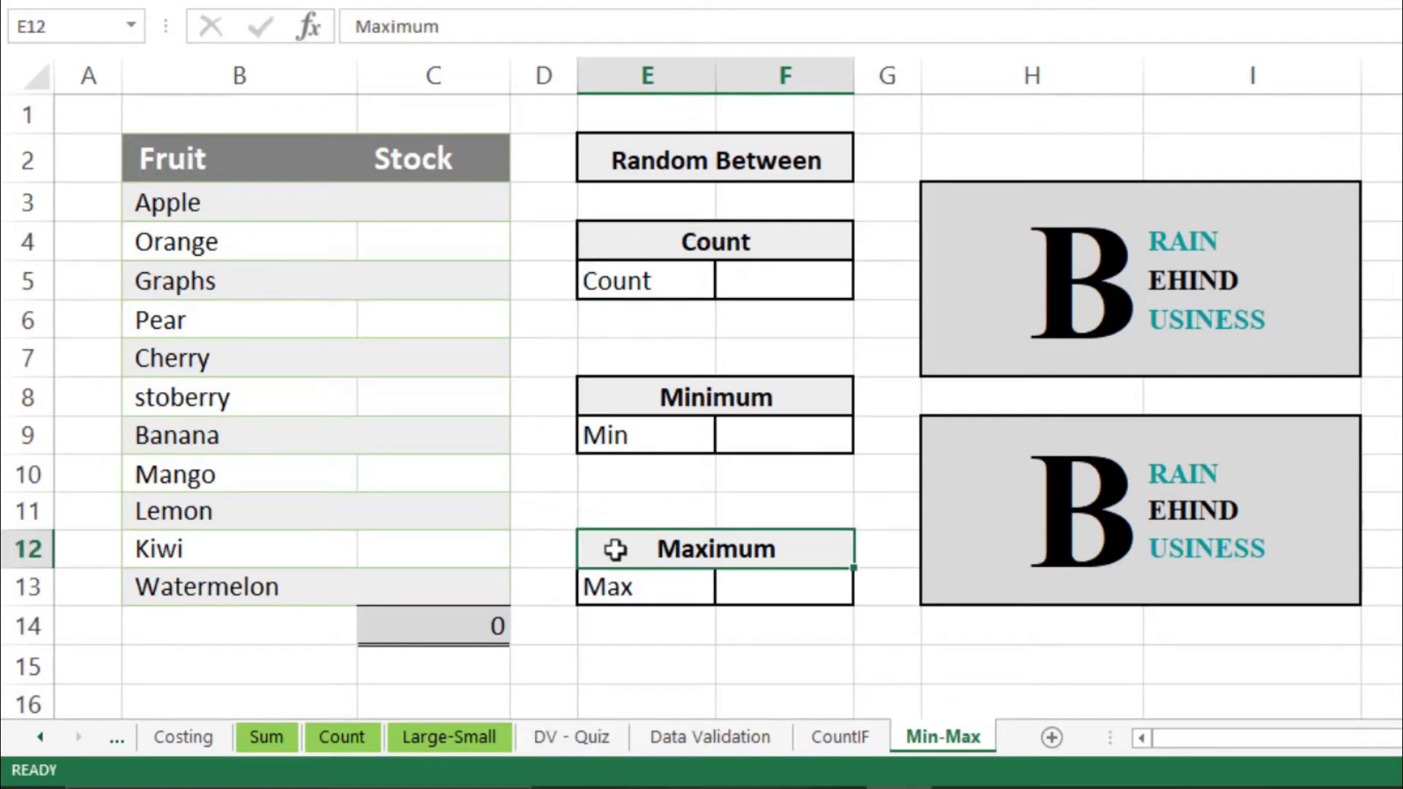
left_click(609, 160)
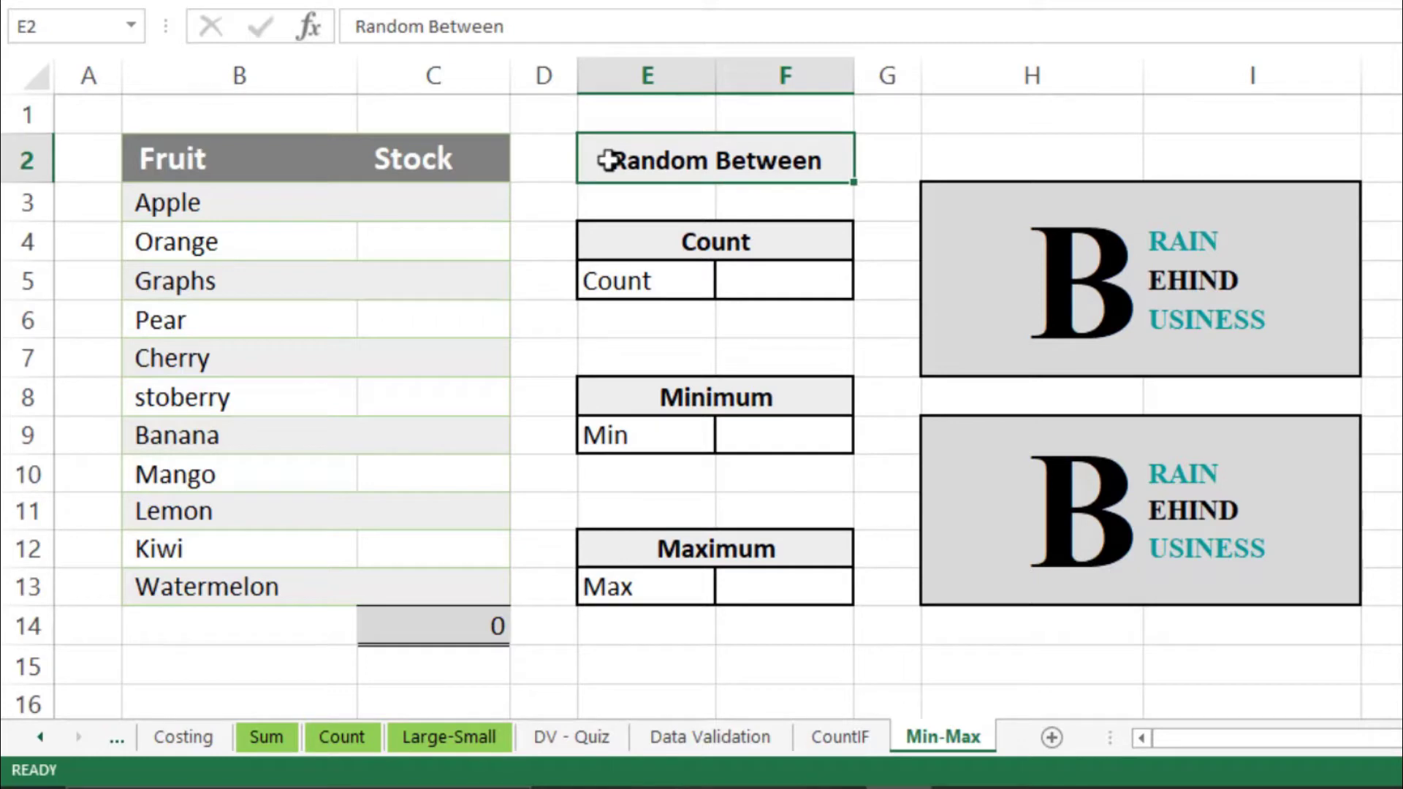
left_click(310, 63)
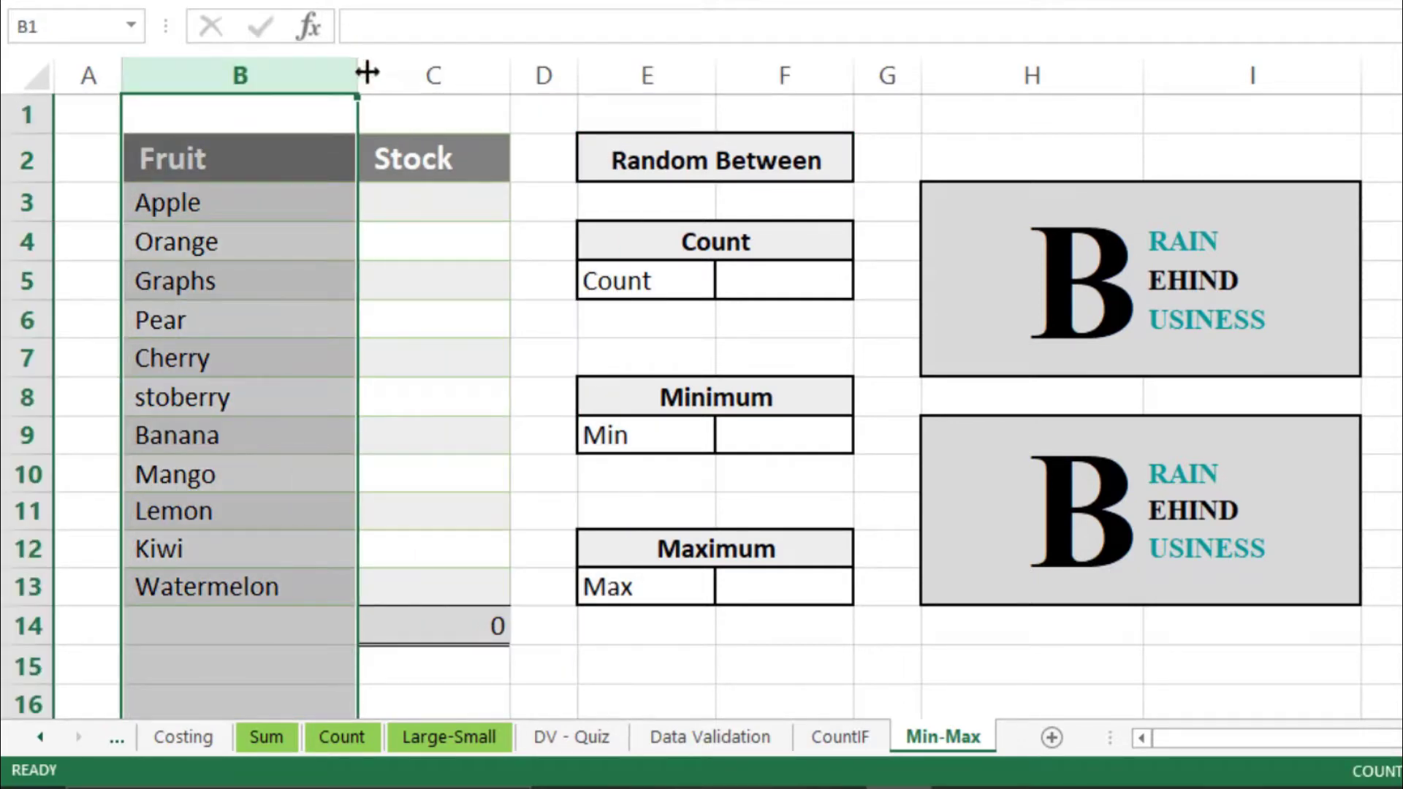
left_click(396, 74)
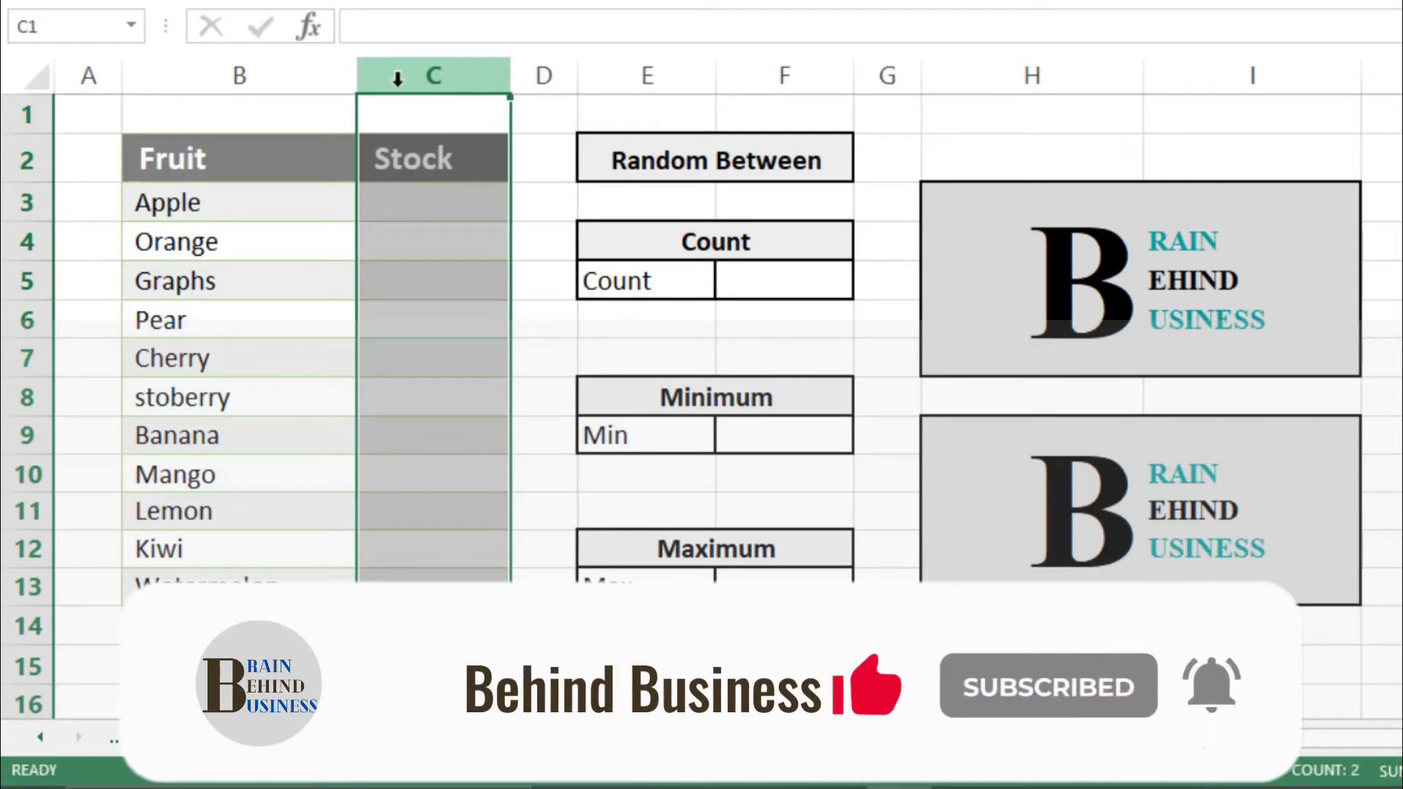
Enter =RANDBETWEEN(500,5000) in Apple's stock cell C3, which shows 4849
left_click(401, 204)
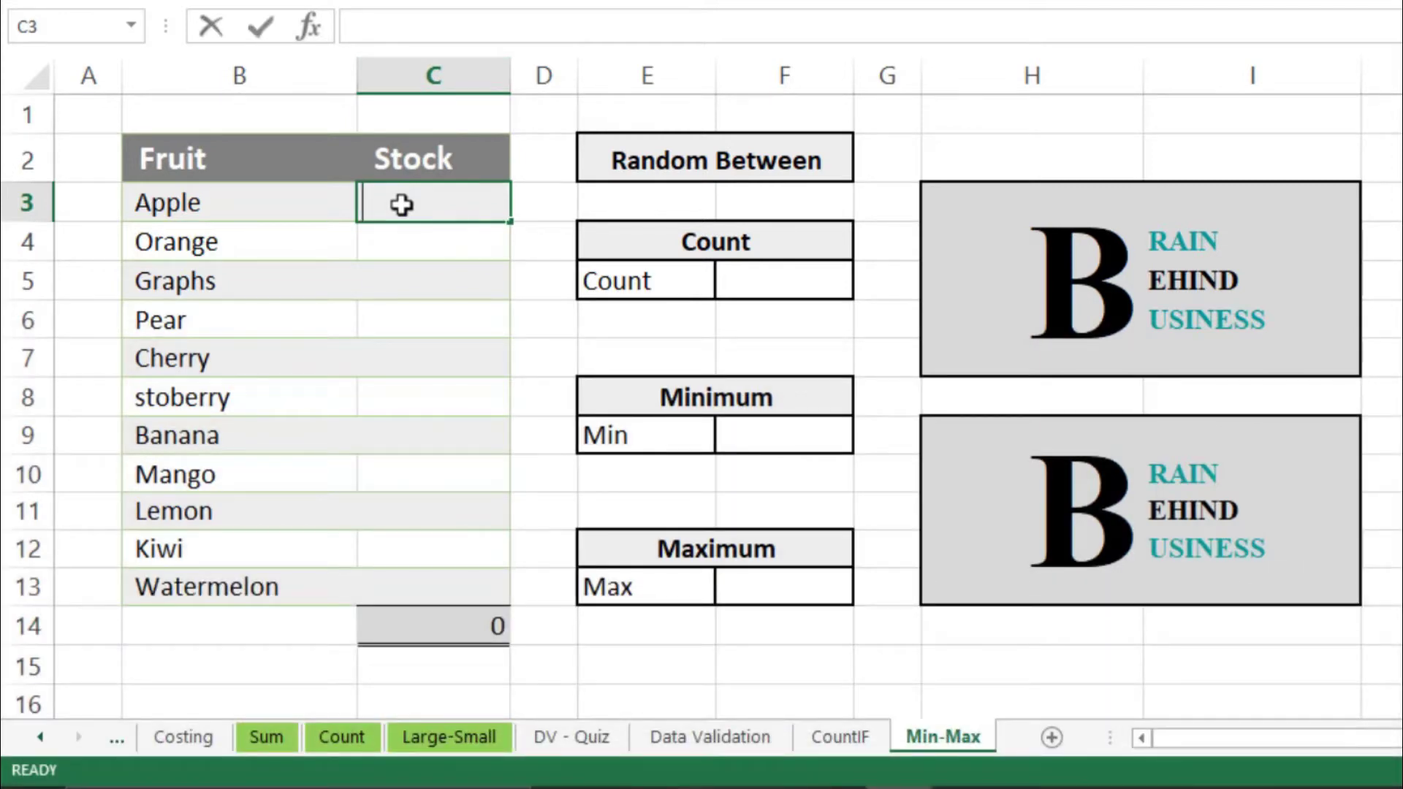
type("=rand")
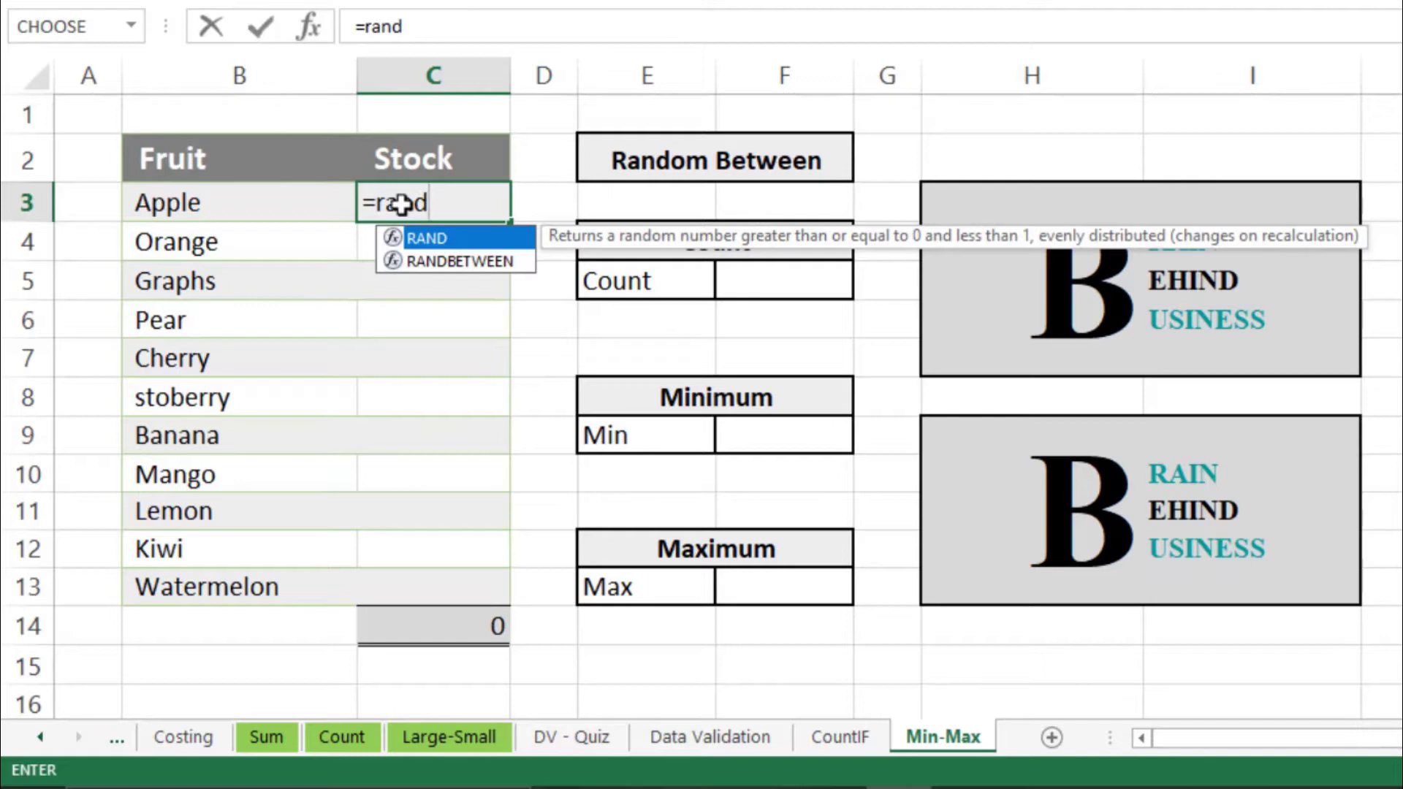
type("between")
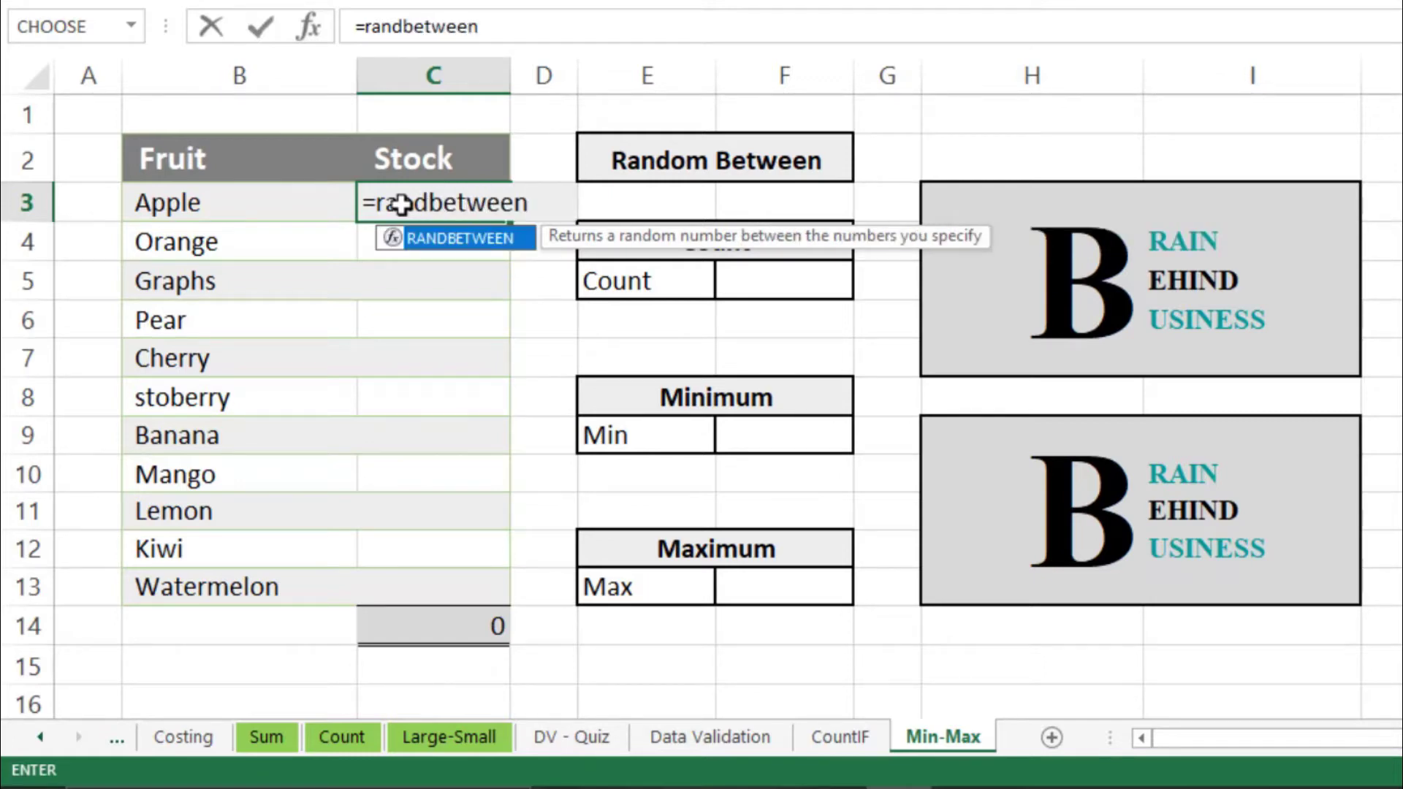
key("Tab")
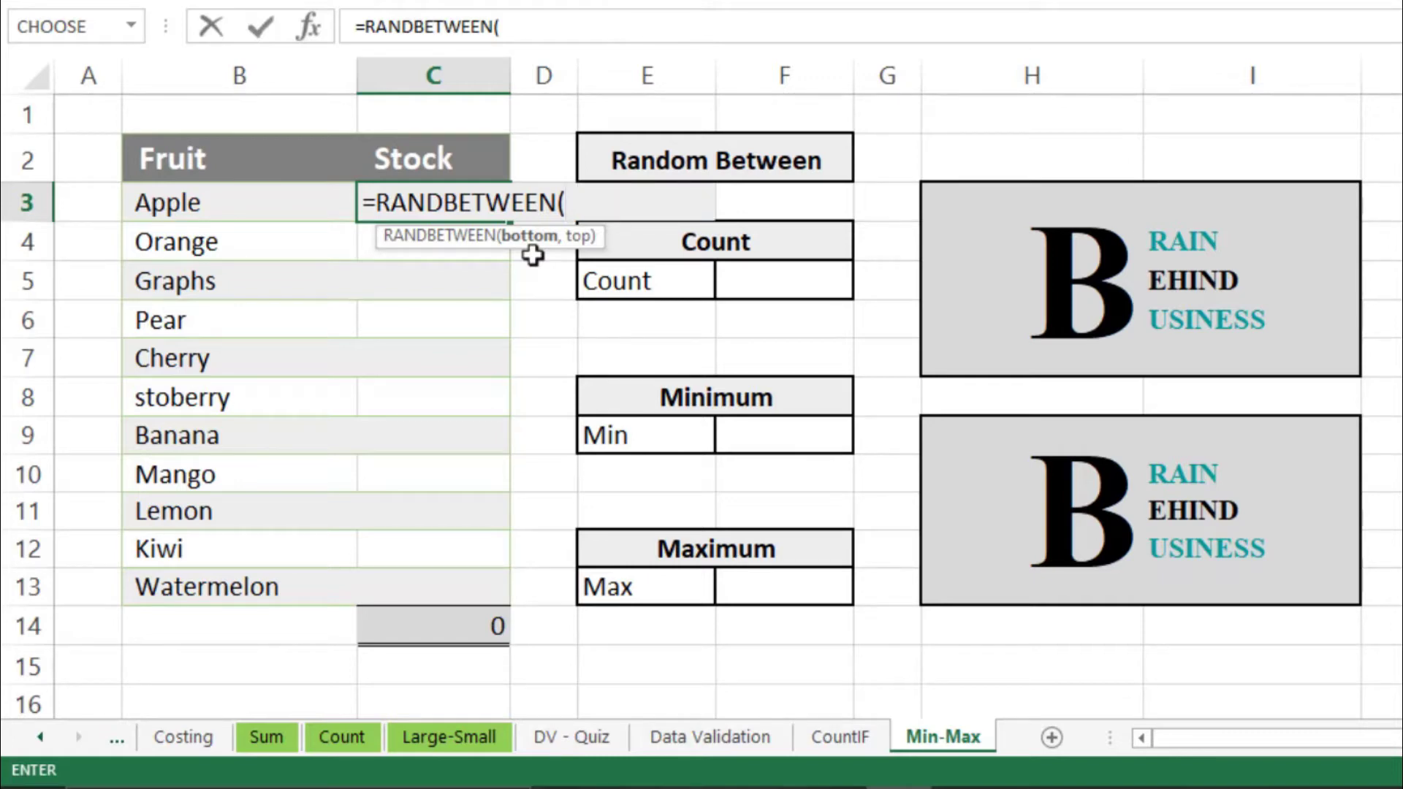
type("00")
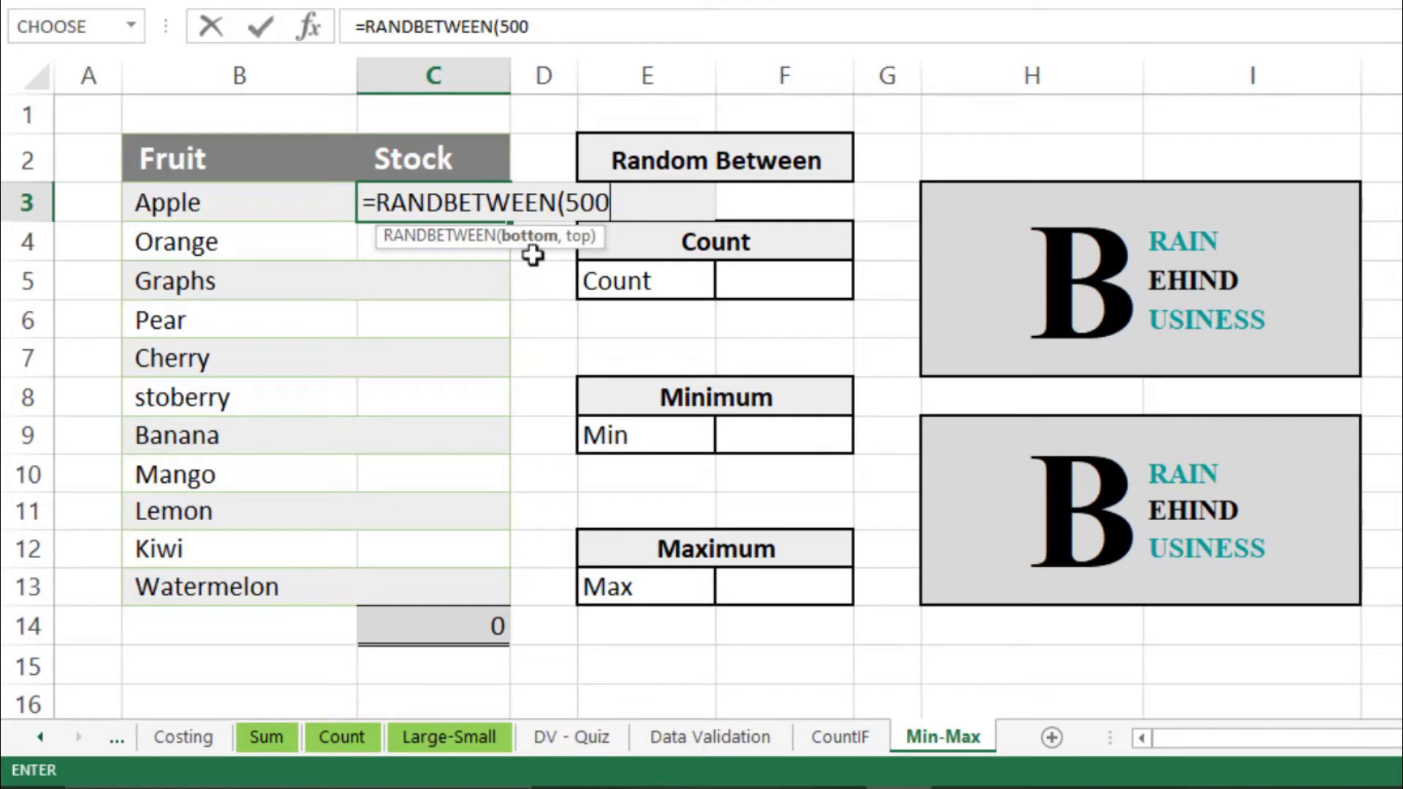
type(",")
key("BackSpace")
type(",5000")
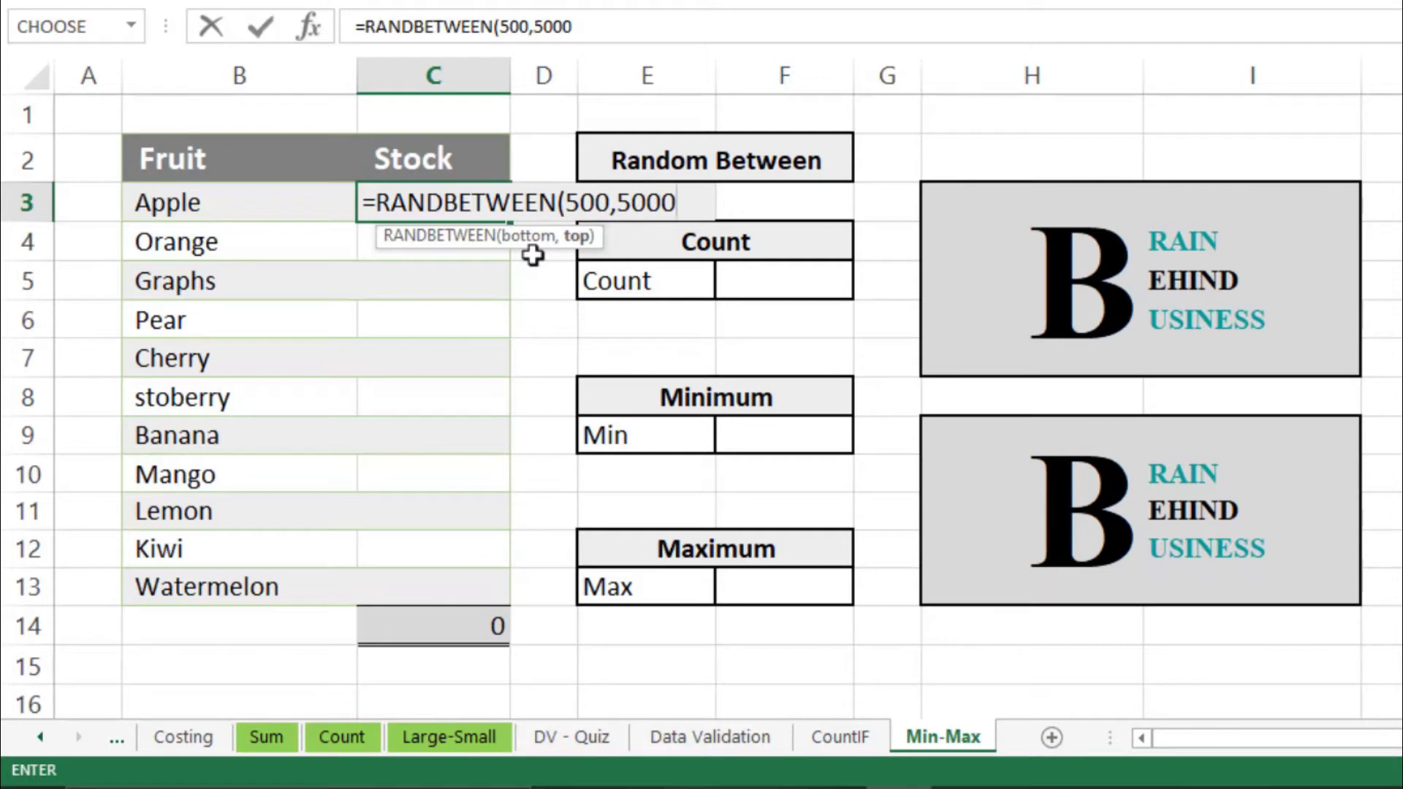
key("Return")
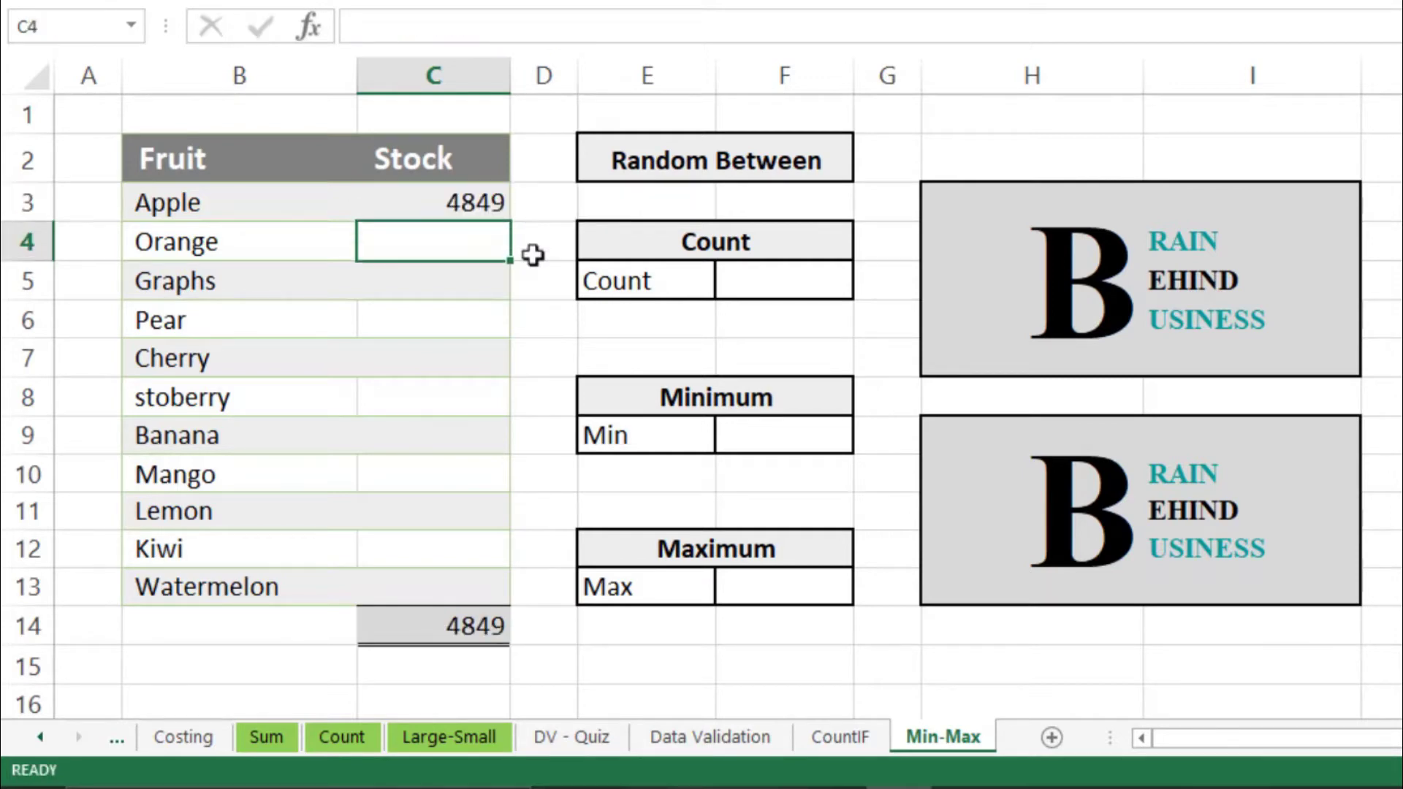
left_click(407, 199)
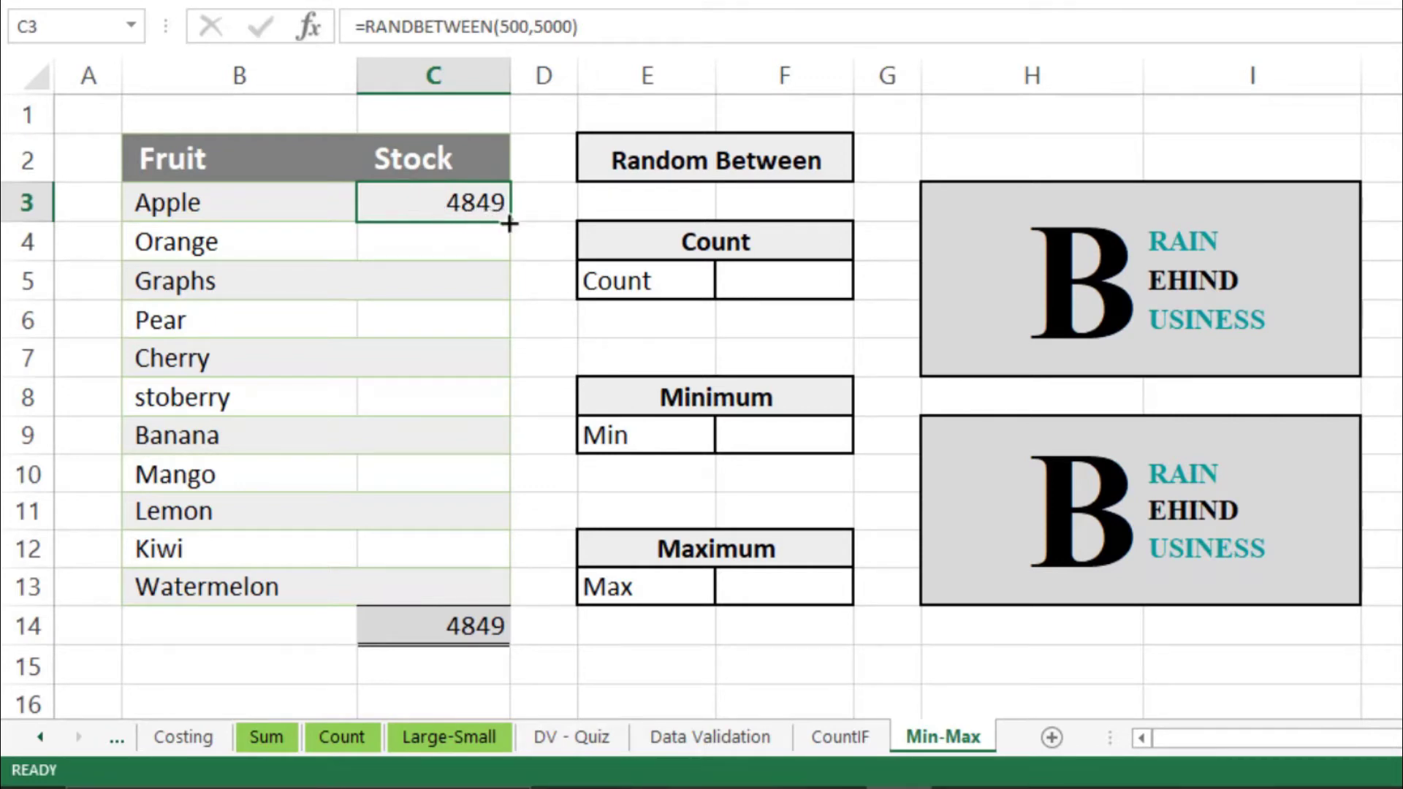
Fill the RANDBETWEEN formula down to C13, recalculate the values, and copy C3:C13
left_click_drag(509, 223, 509, 605)
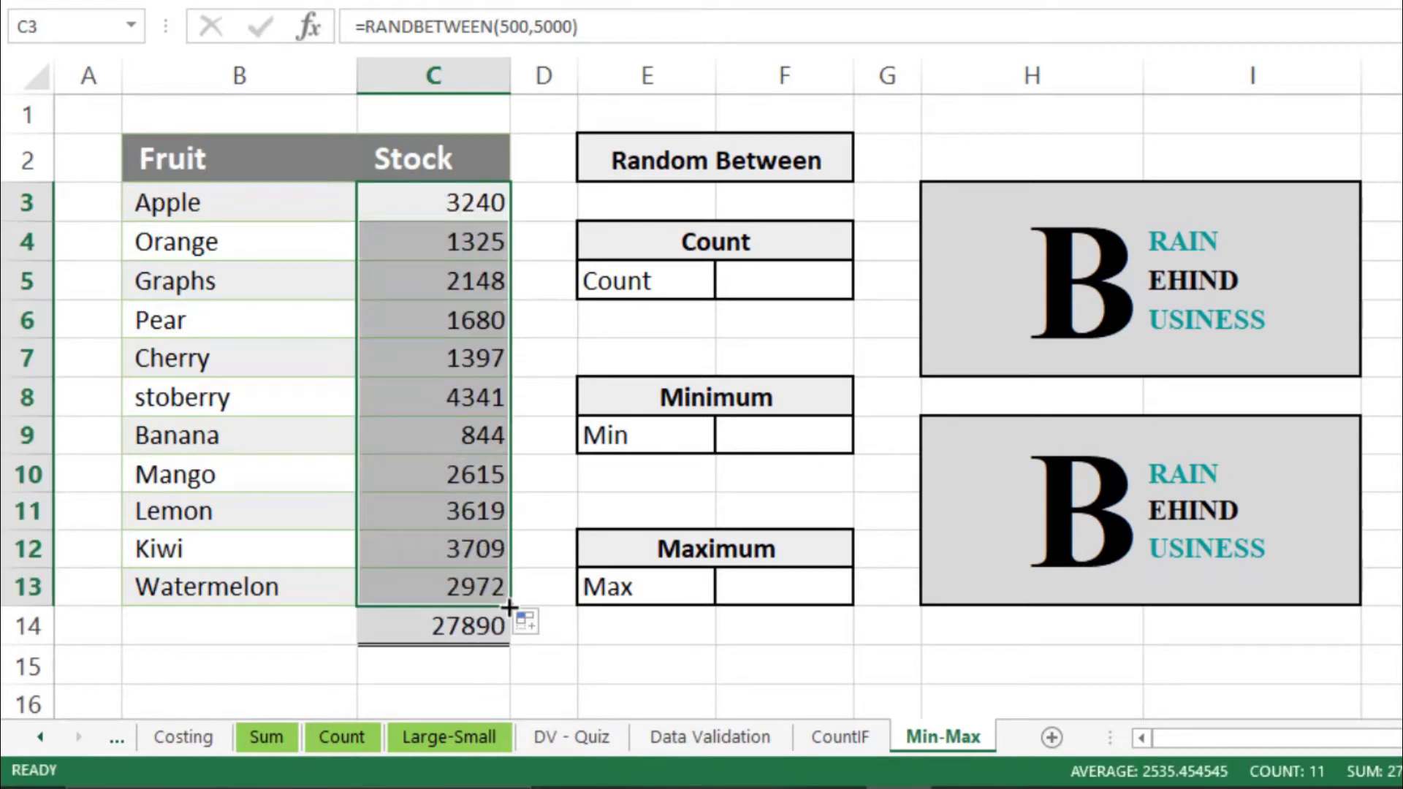
left_click(429, 414)
double_click(429, 410)
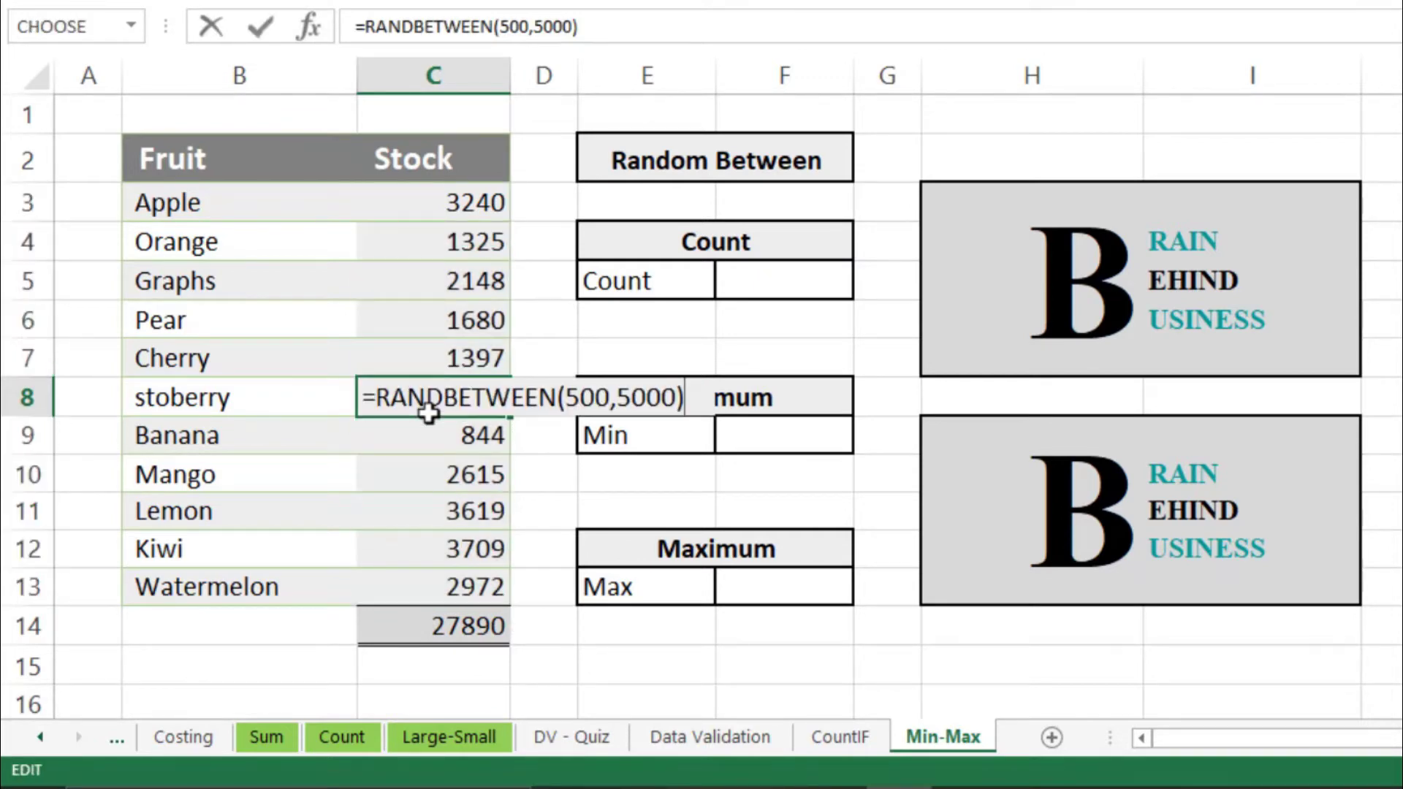
key("Return")
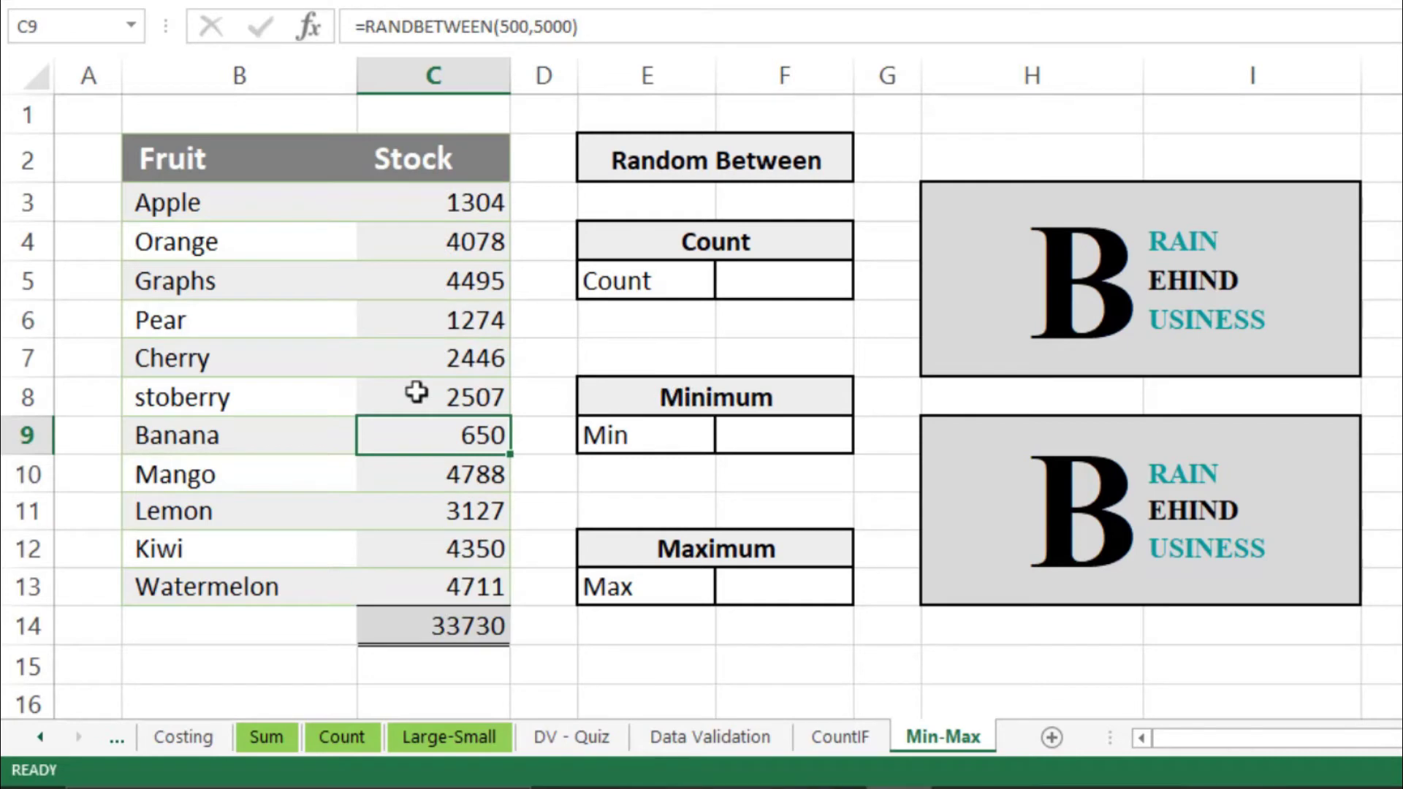
left_click_drag(414, 202, 420, 579)
key("ctrl+c")
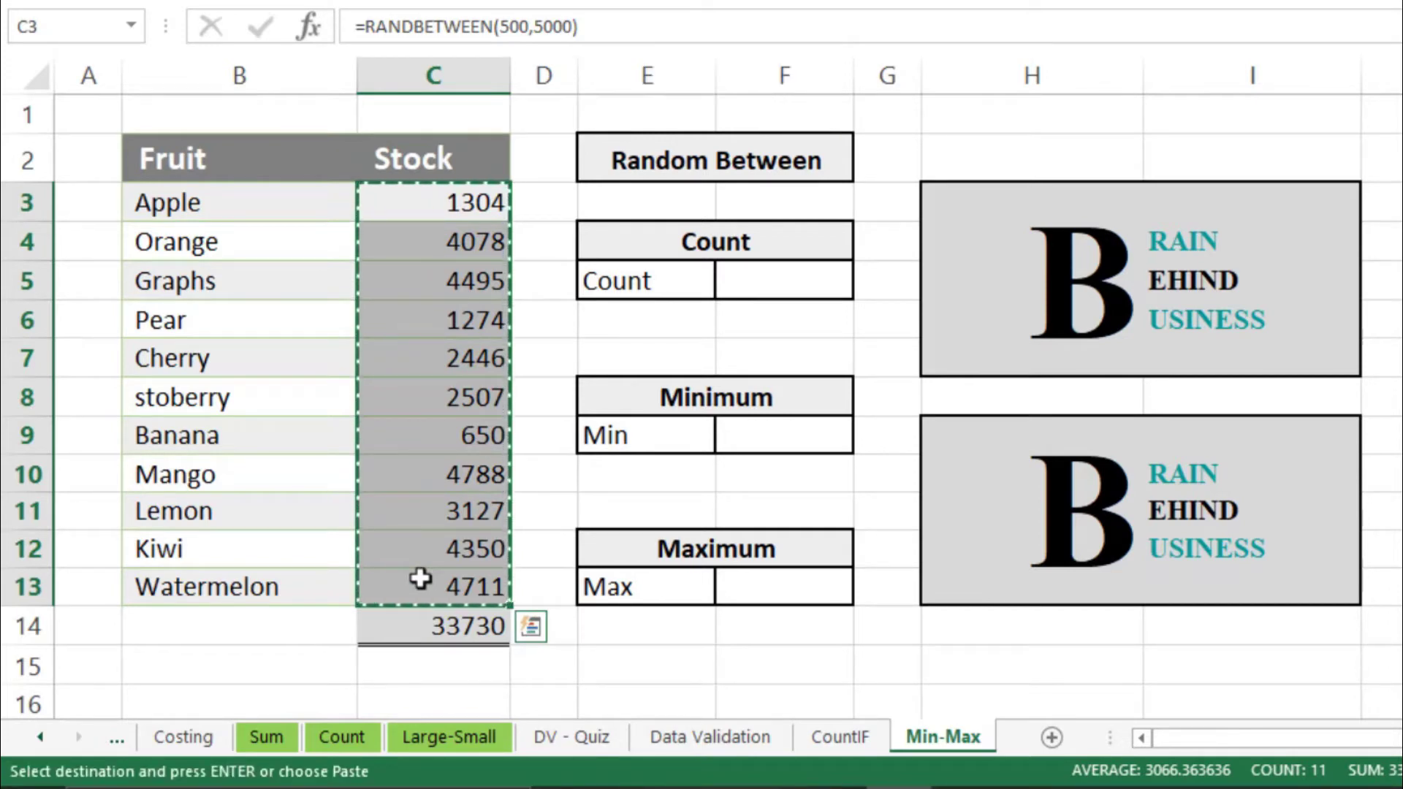
Paste the copied C3:C13 back as plain values, fixing the Stock total at 32066
key("ctrl+v")
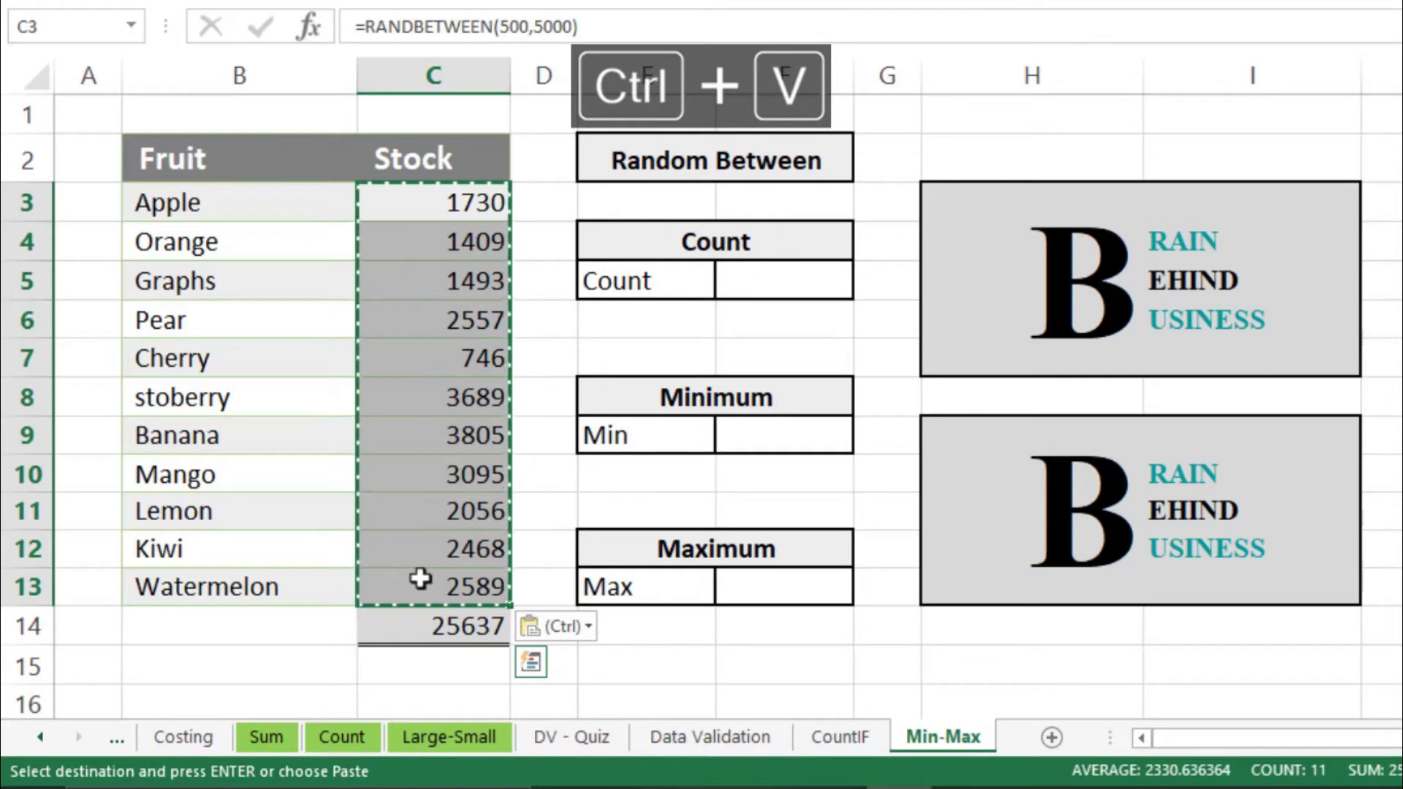
left_click(550, 627)
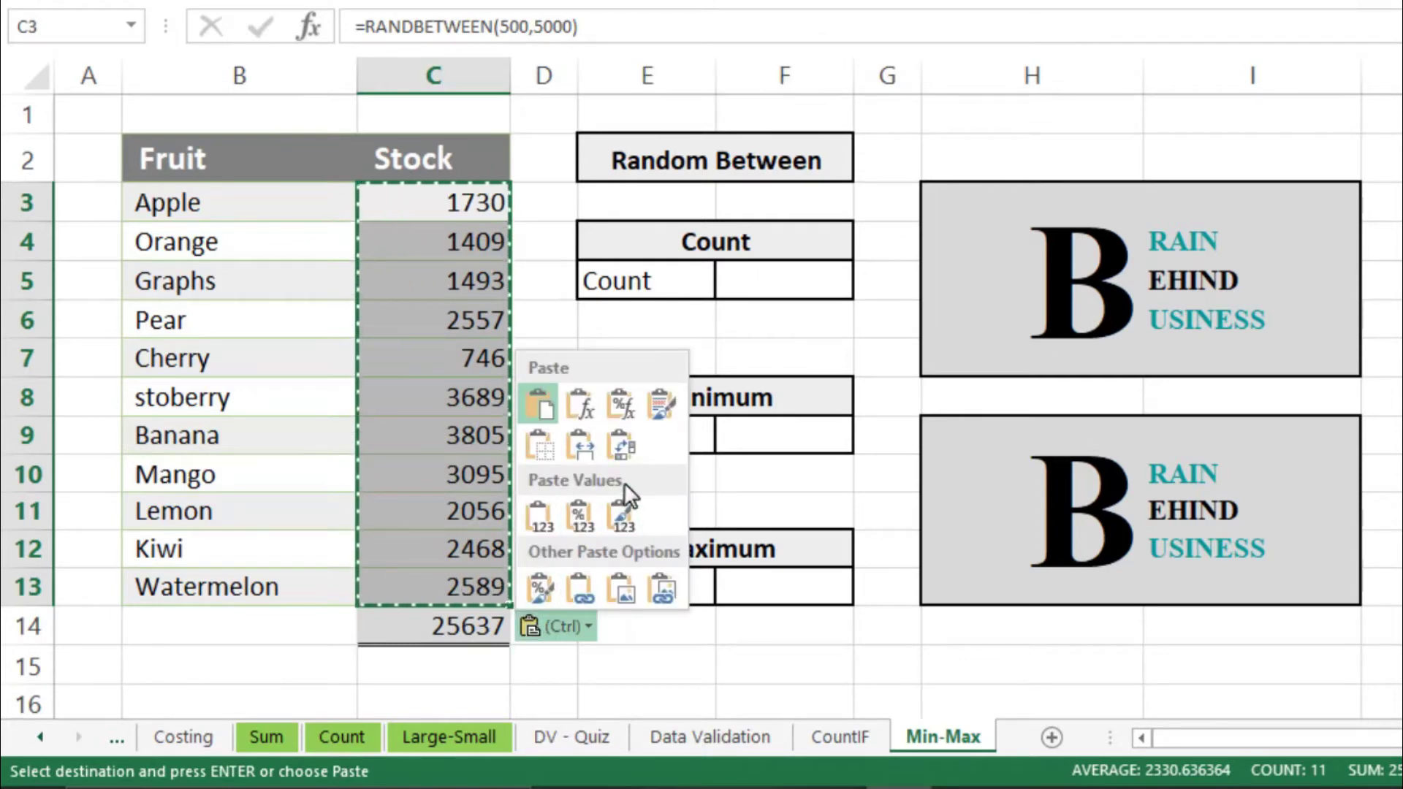
left_click(543, 509)
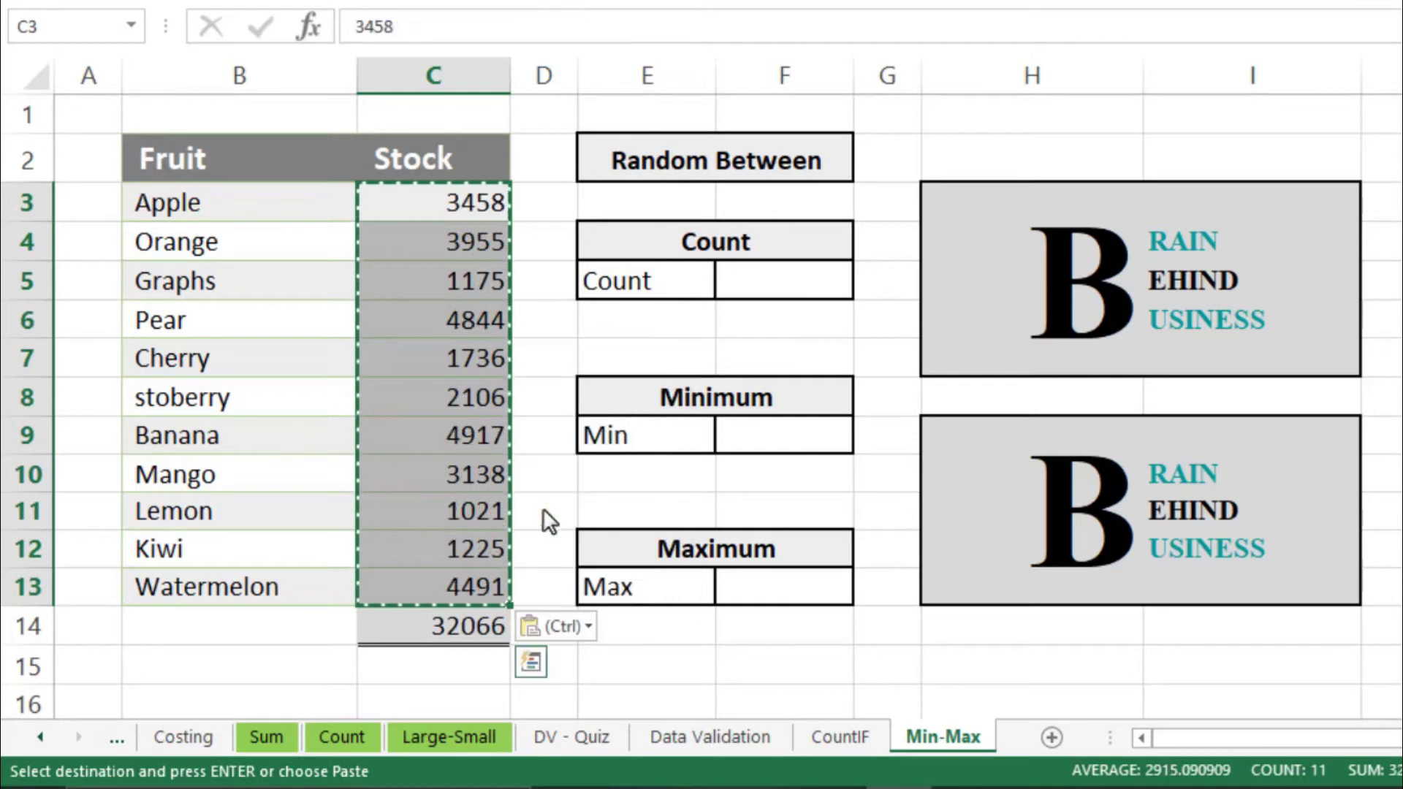
left_click(492, 510)
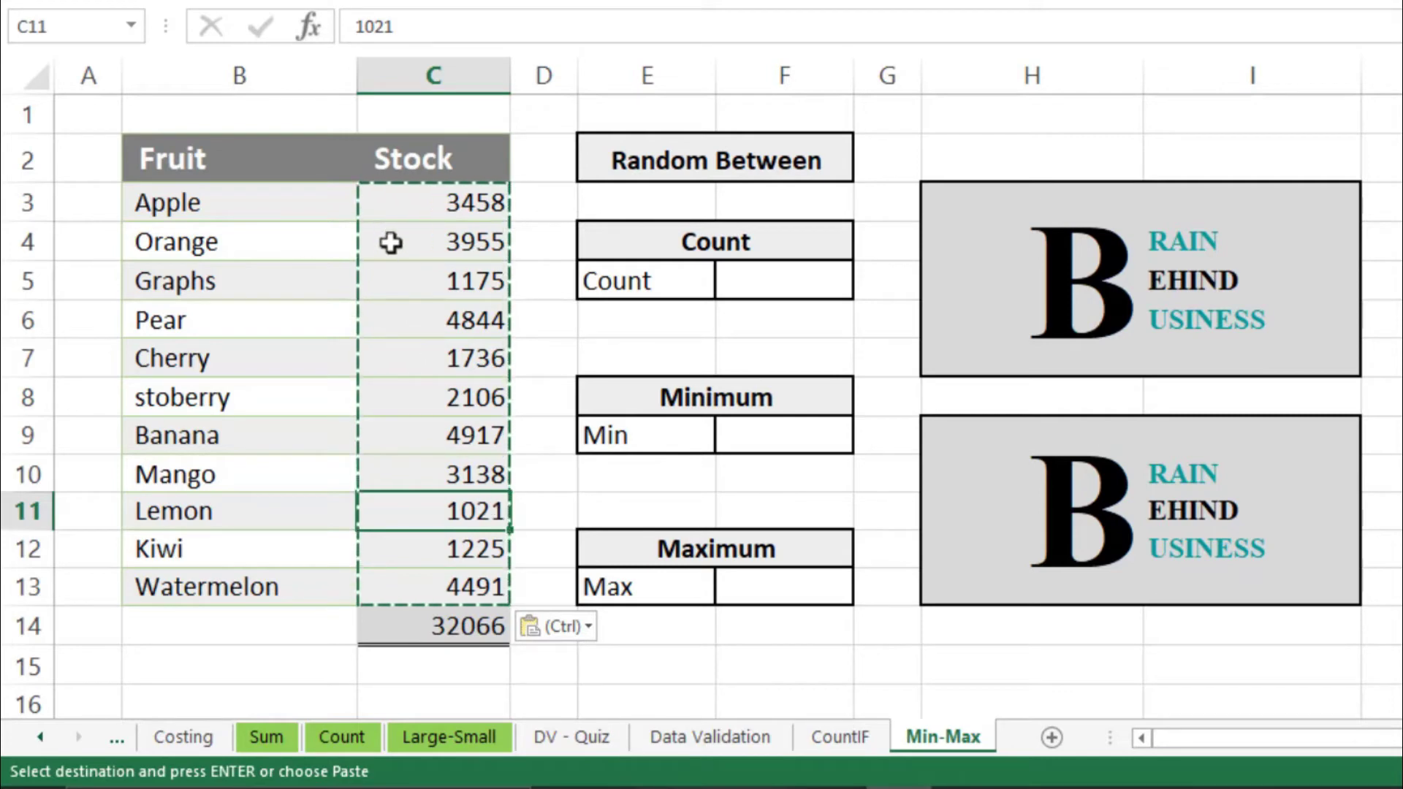
left_click(257, 433)
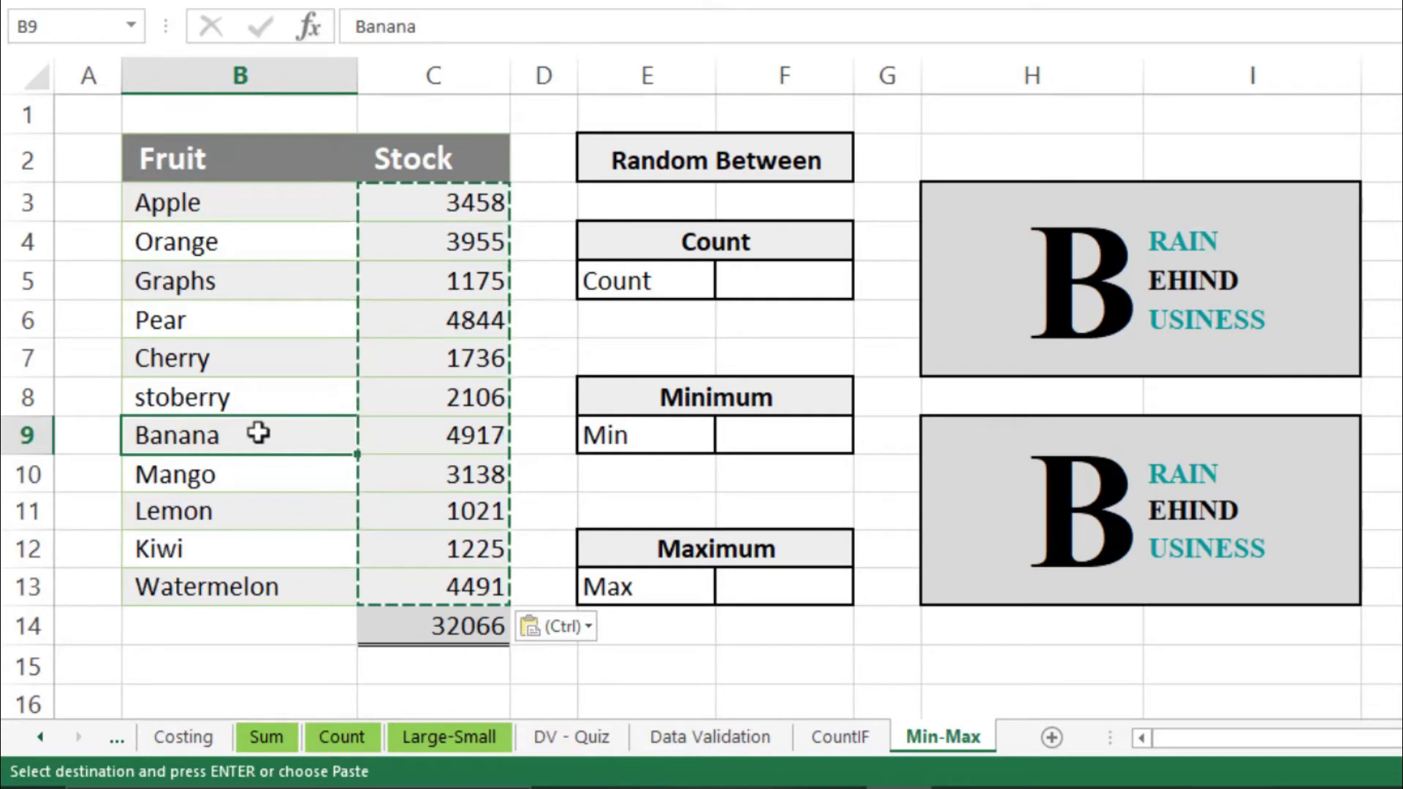
left_click(652, 240)
Enter =COUNT(C3:C13) in F5, returning 11 Stock entries
double_click(739, 272)
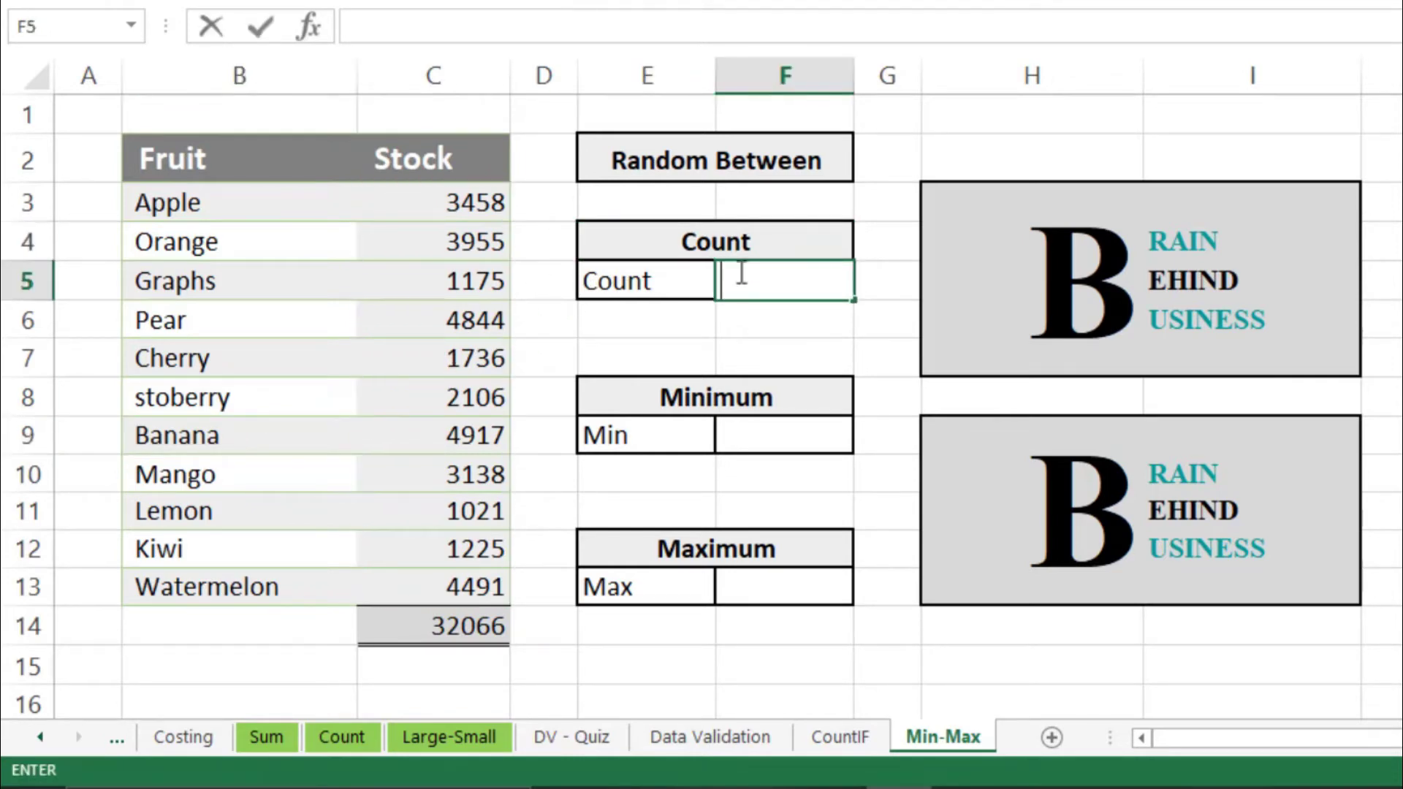
type("=count")
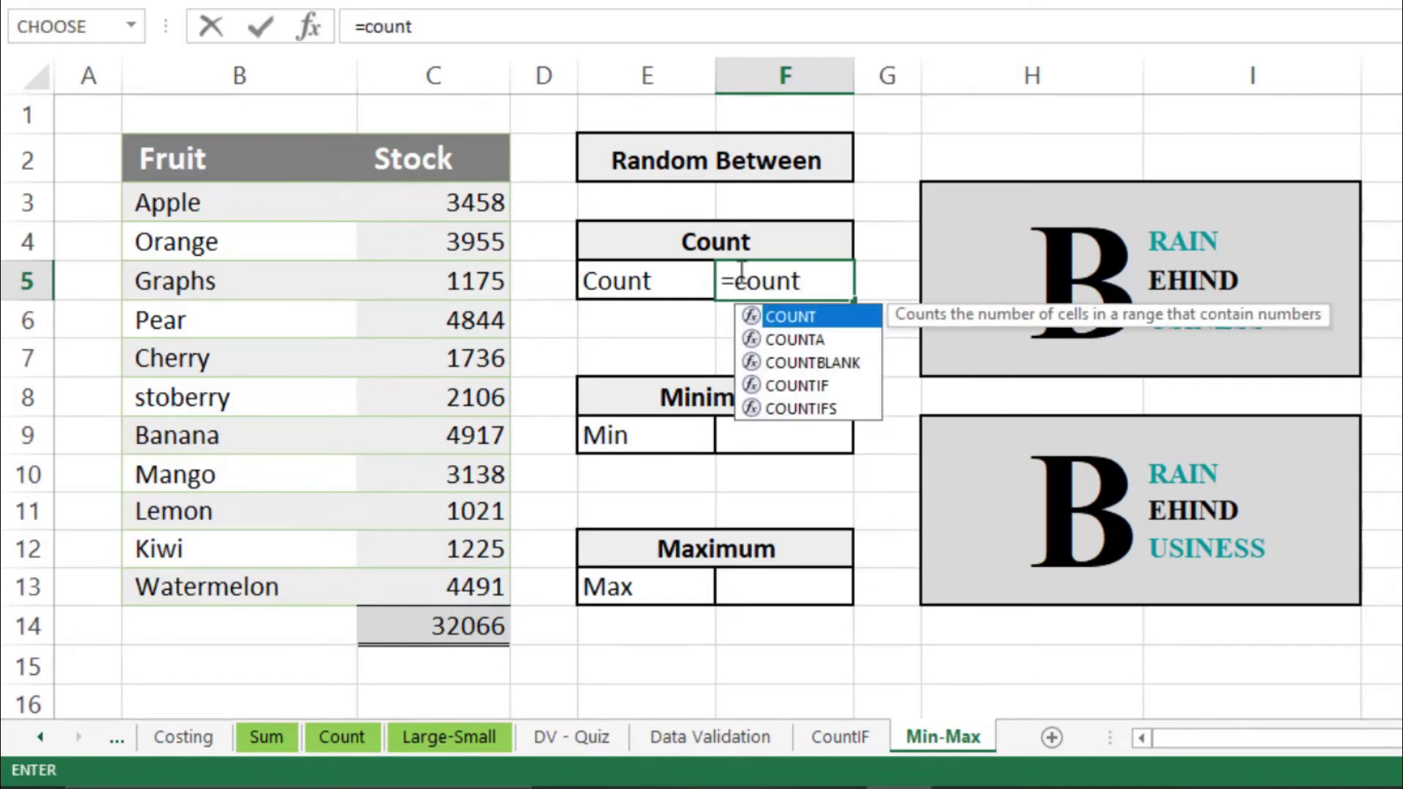
key("Tab")
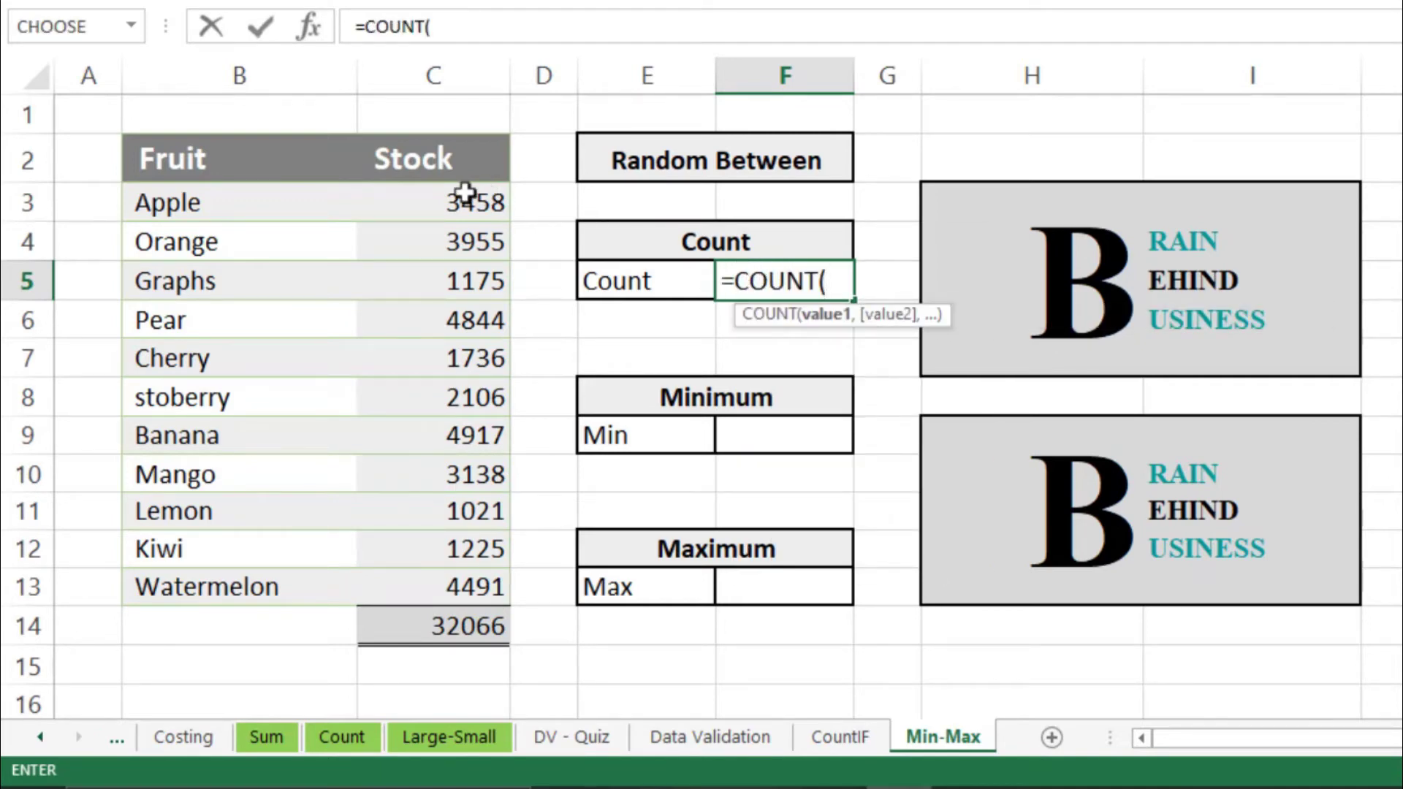
left_click_drag(486, 194, 448, 580)
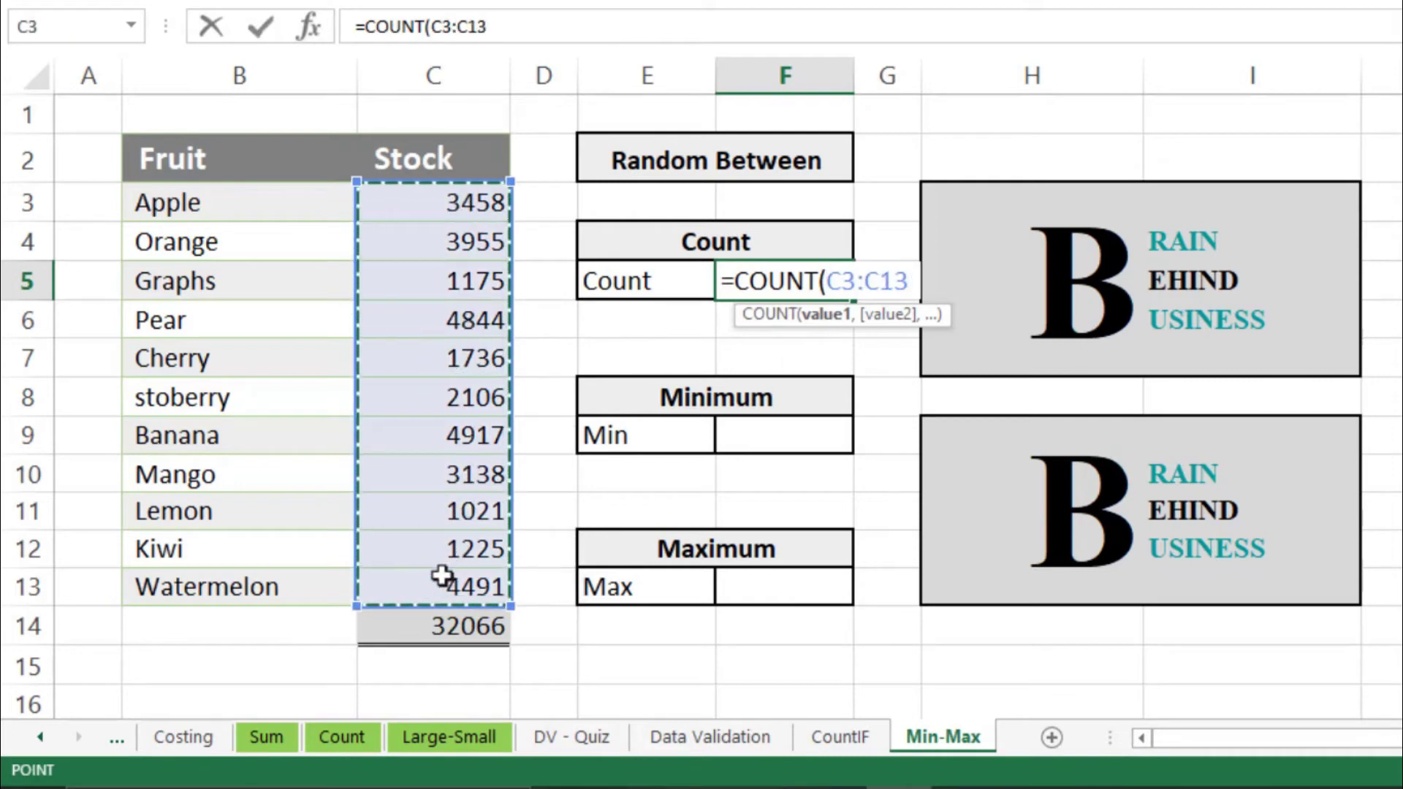
key("Return")
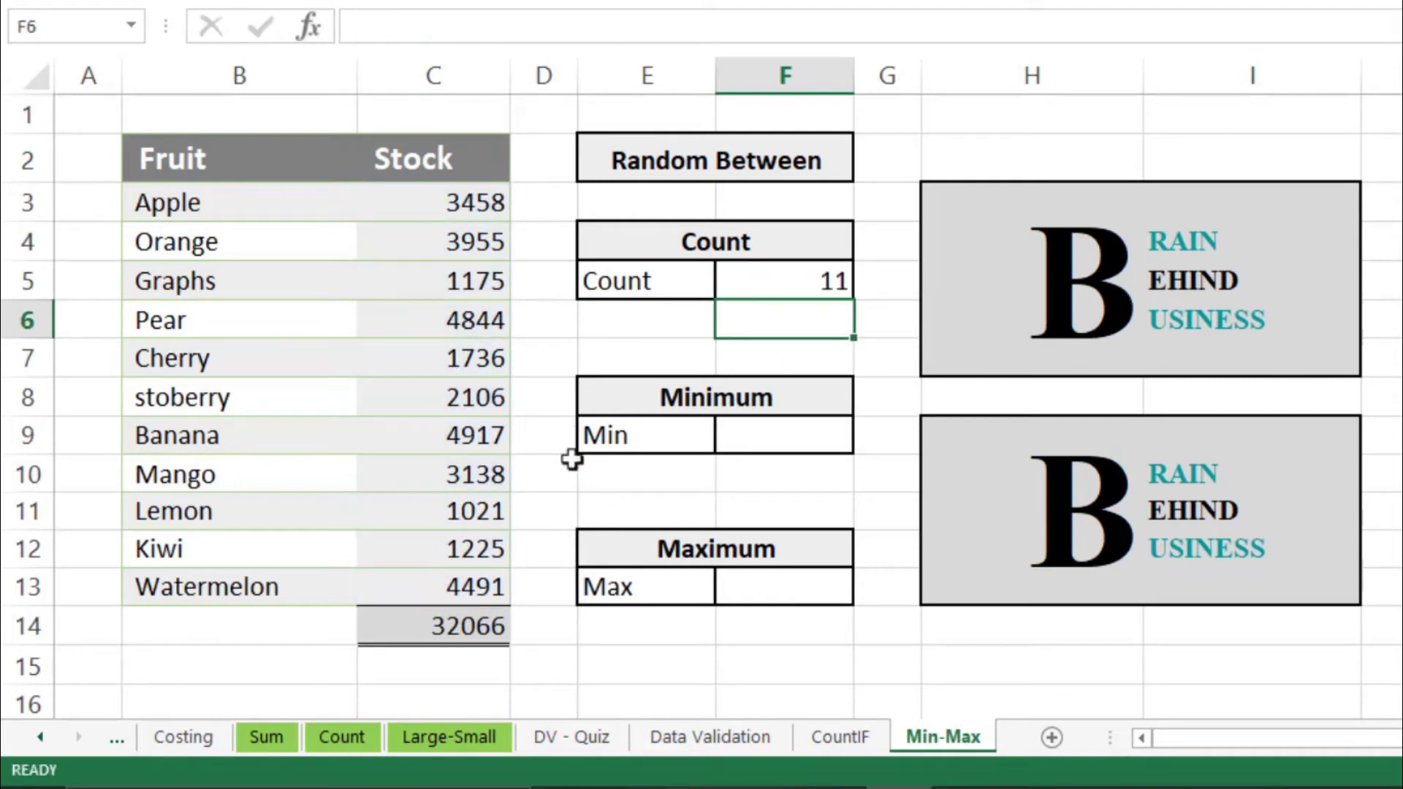
left_click(733, 289)
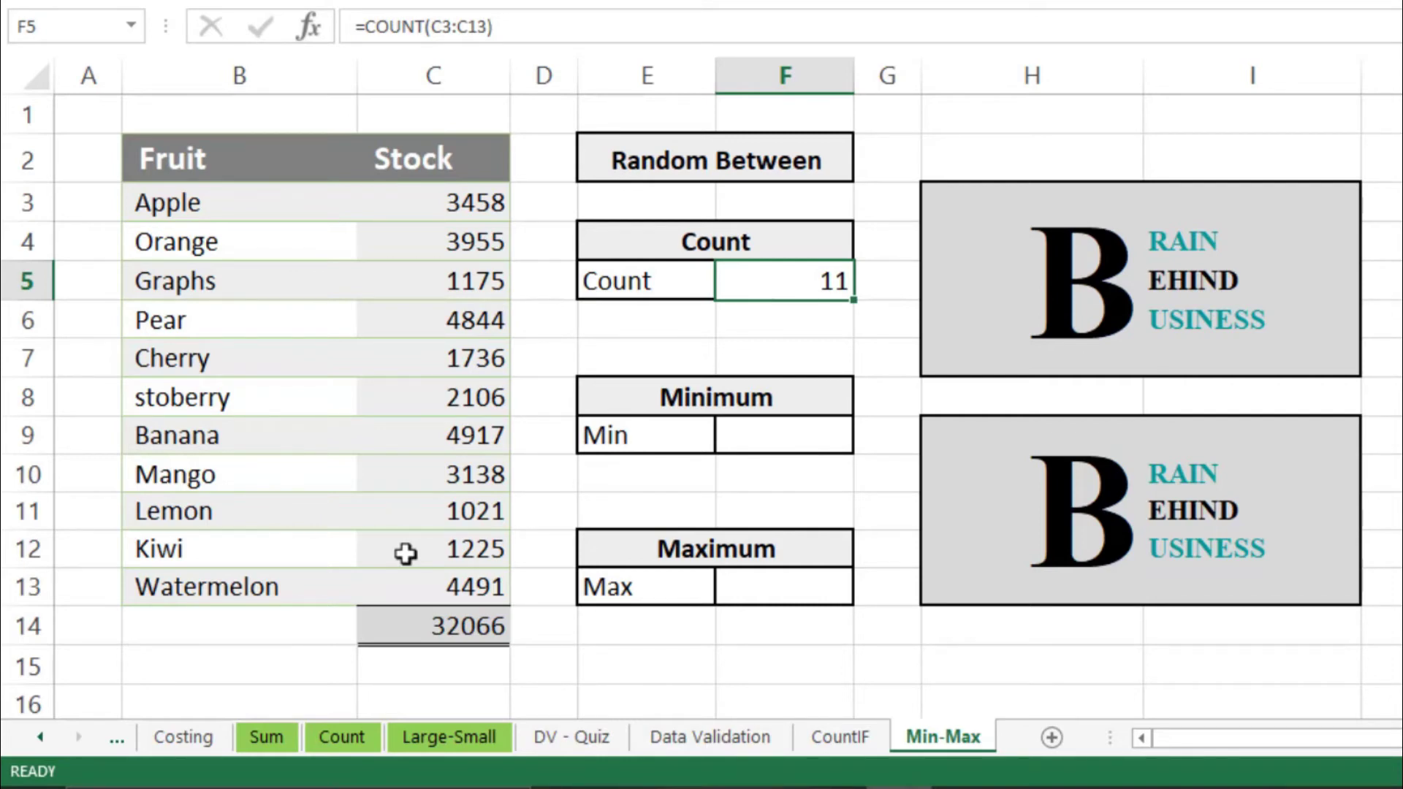
Enter =MIN(C3:C13) in F9, returning the lowest stock of 1021
left_click(756, 437)
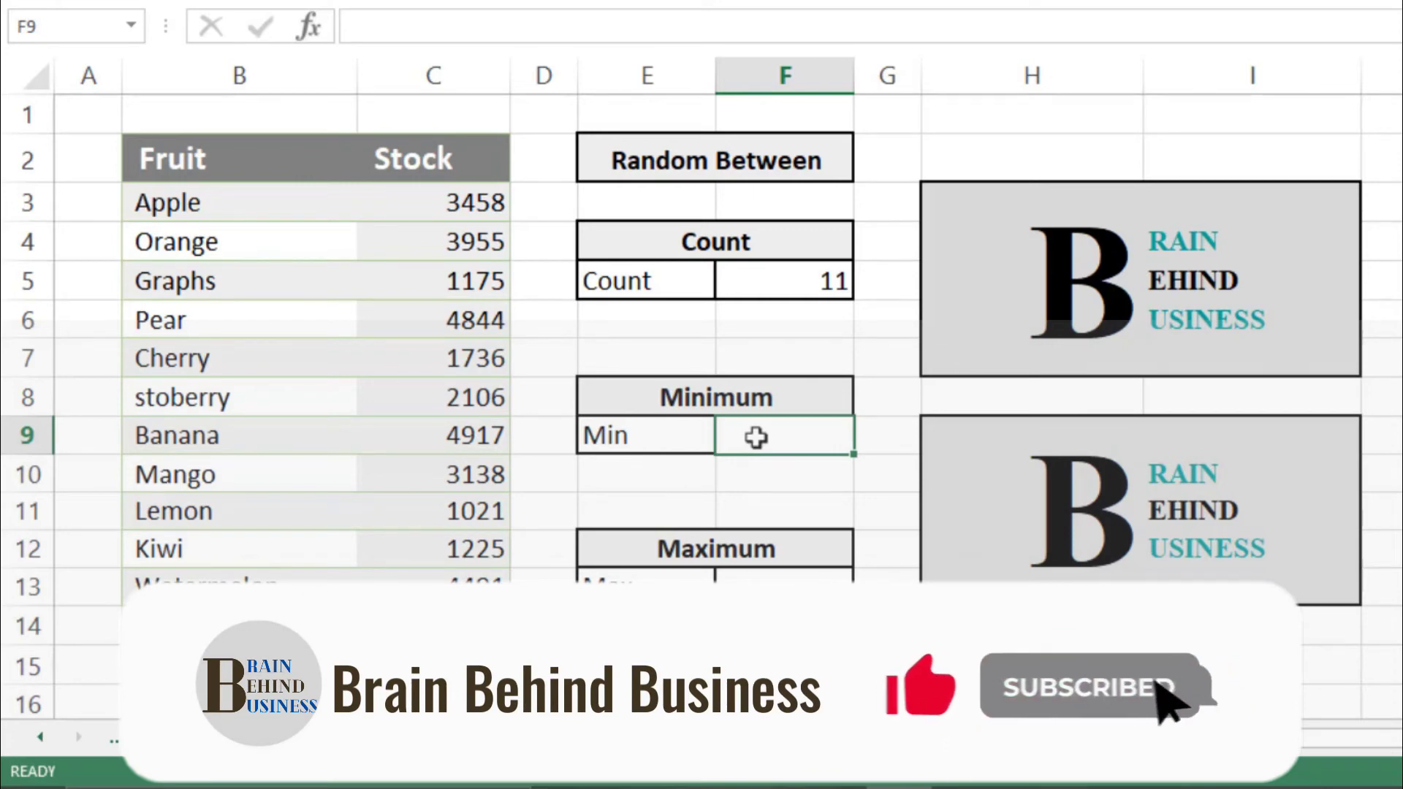
type("=min")
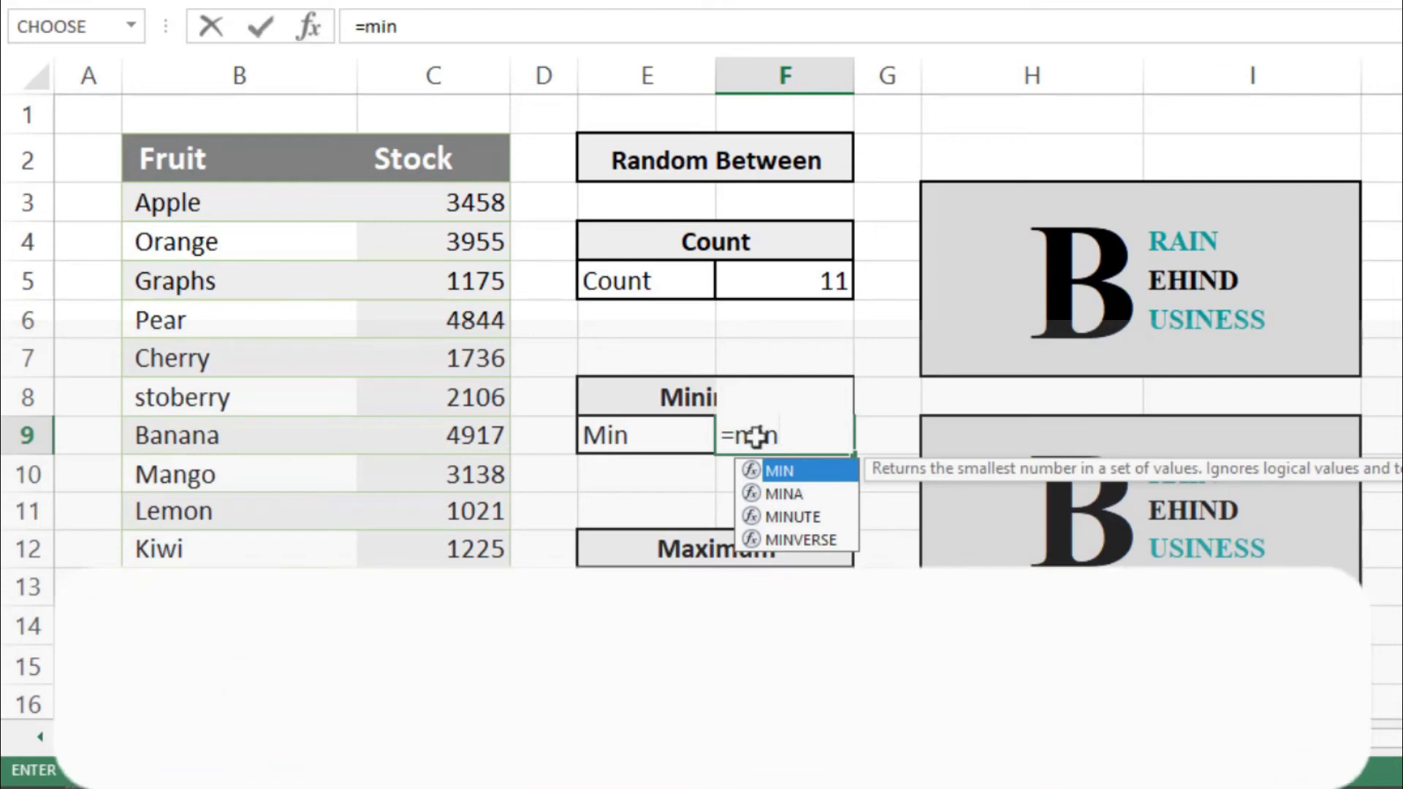
key("Tab")
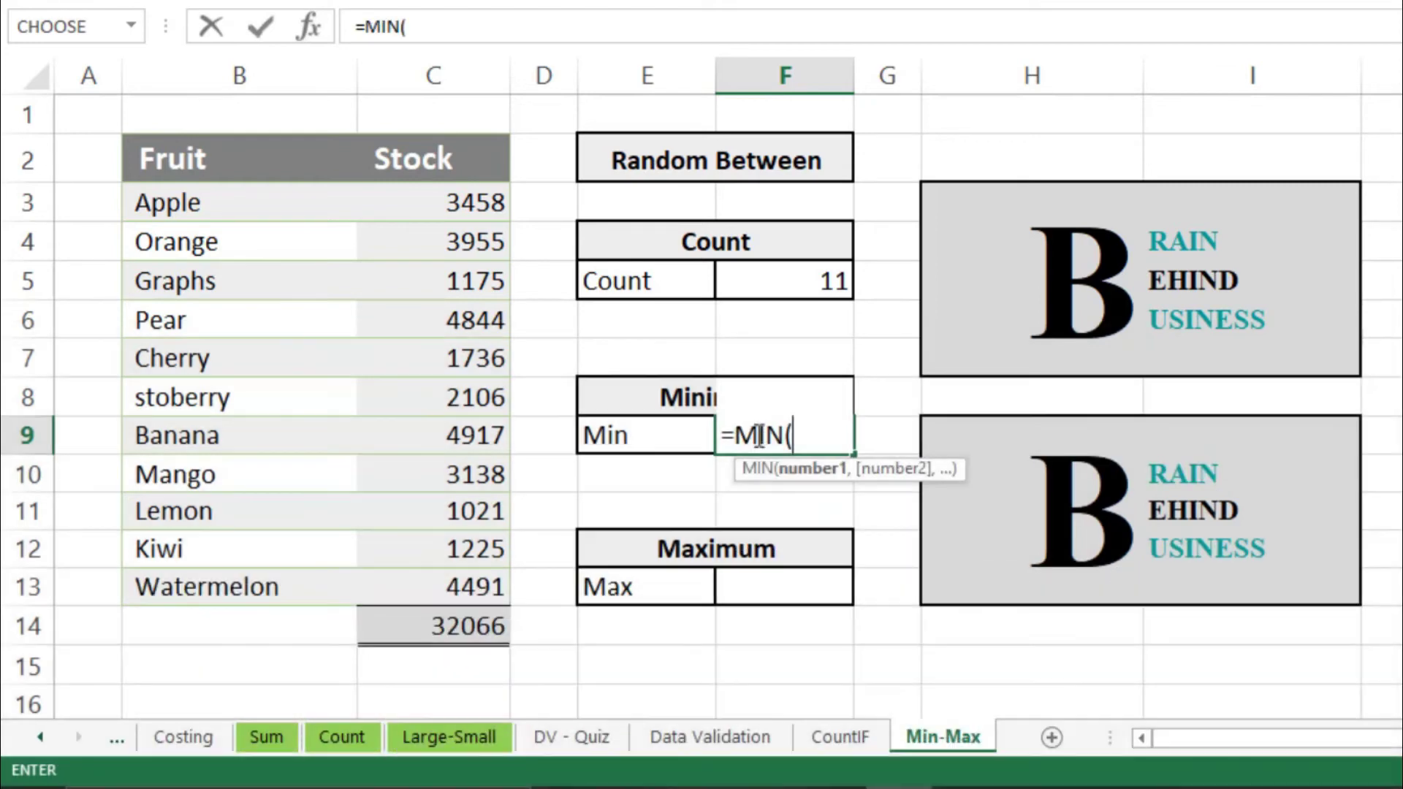
left_click_drag(423, 207, 390, 579)
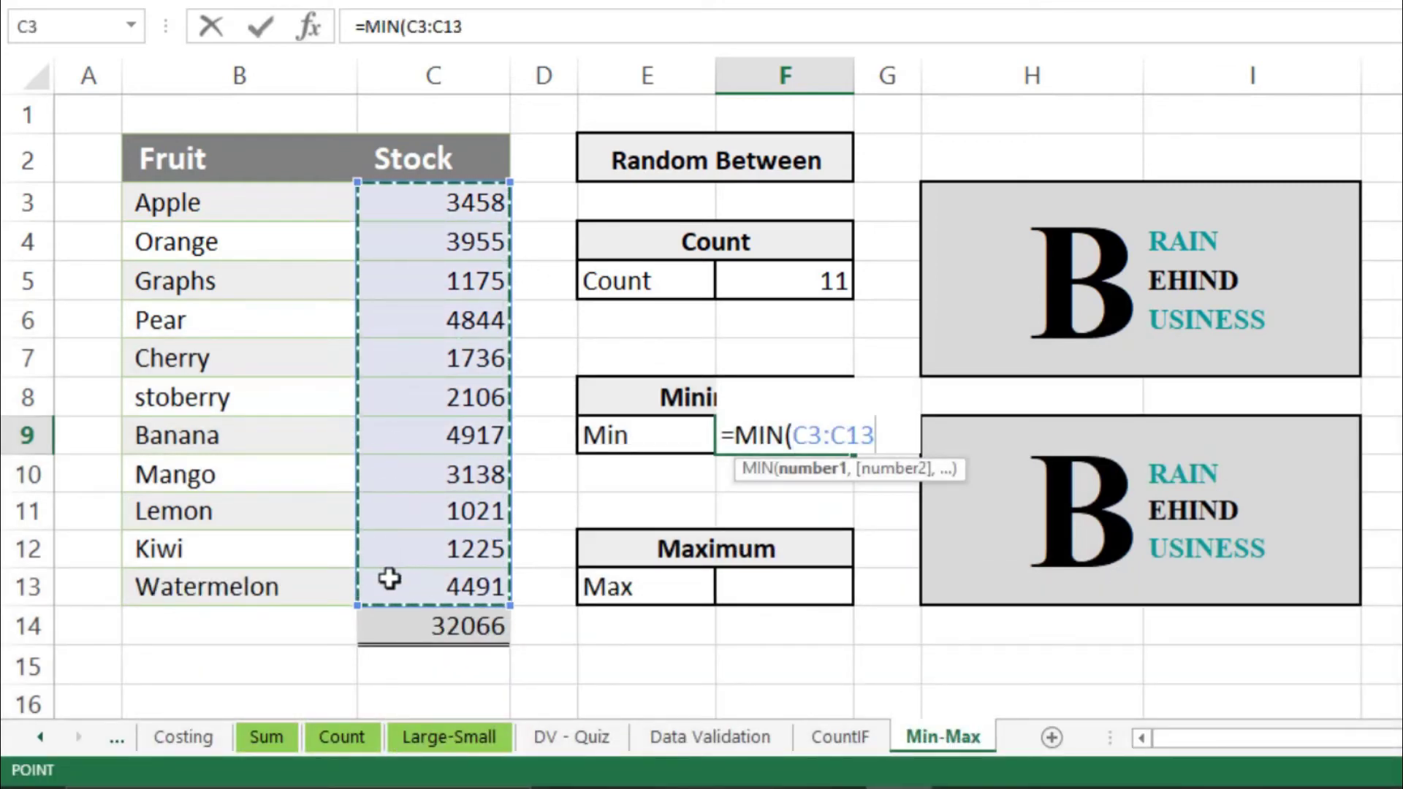
key("Return")
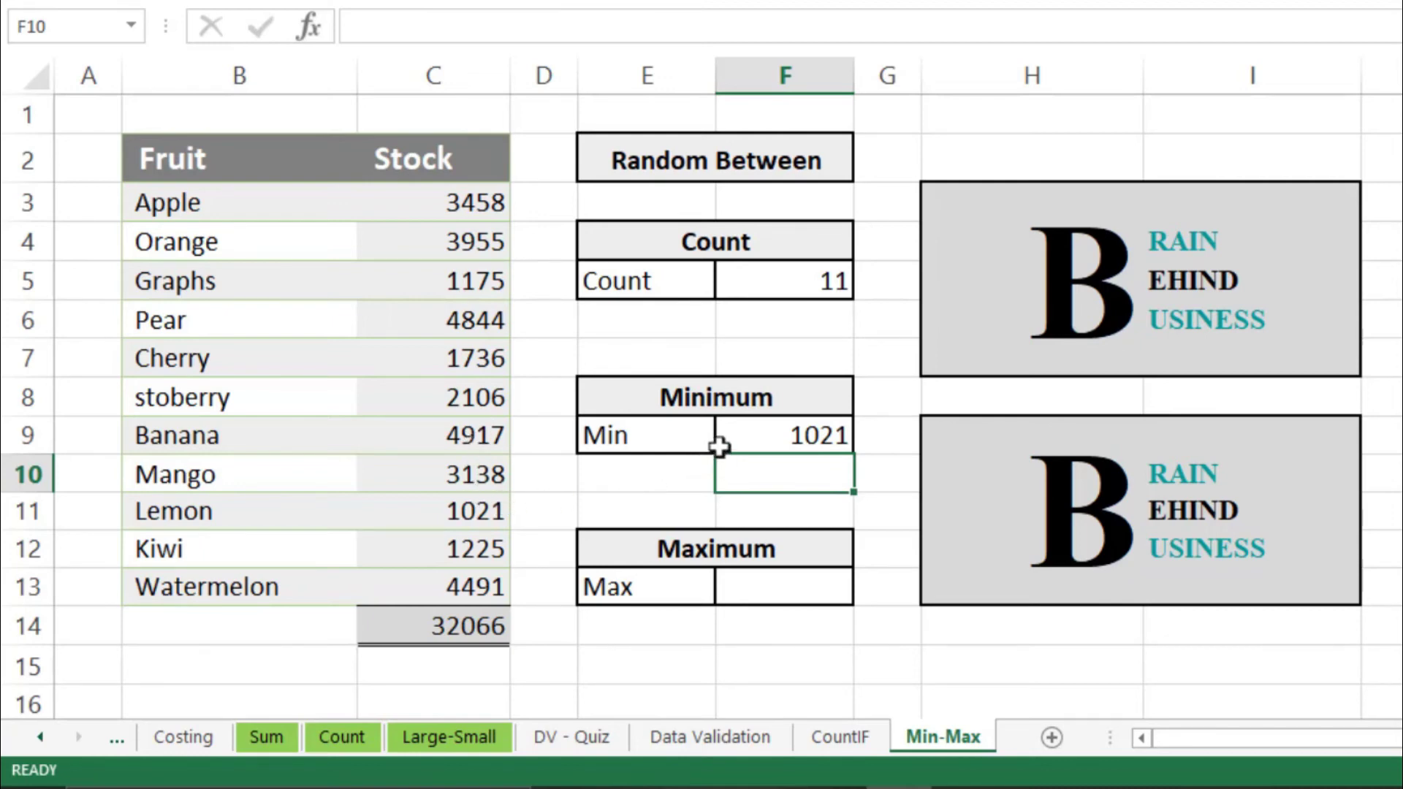
left_click(625, 549)
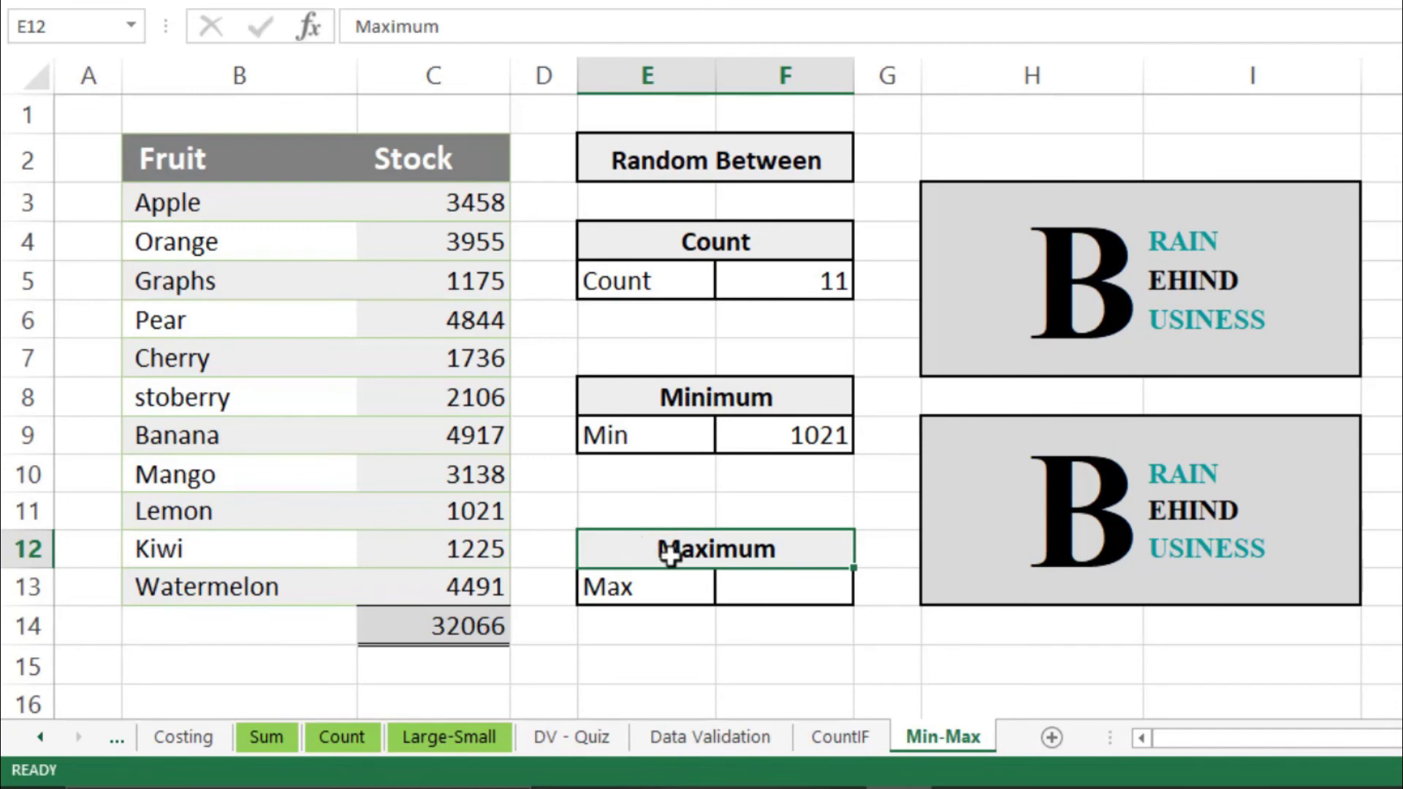
Enter =MAX(C3:C13) in F13, returning the highest stock of 4917
left_click(733, 584)
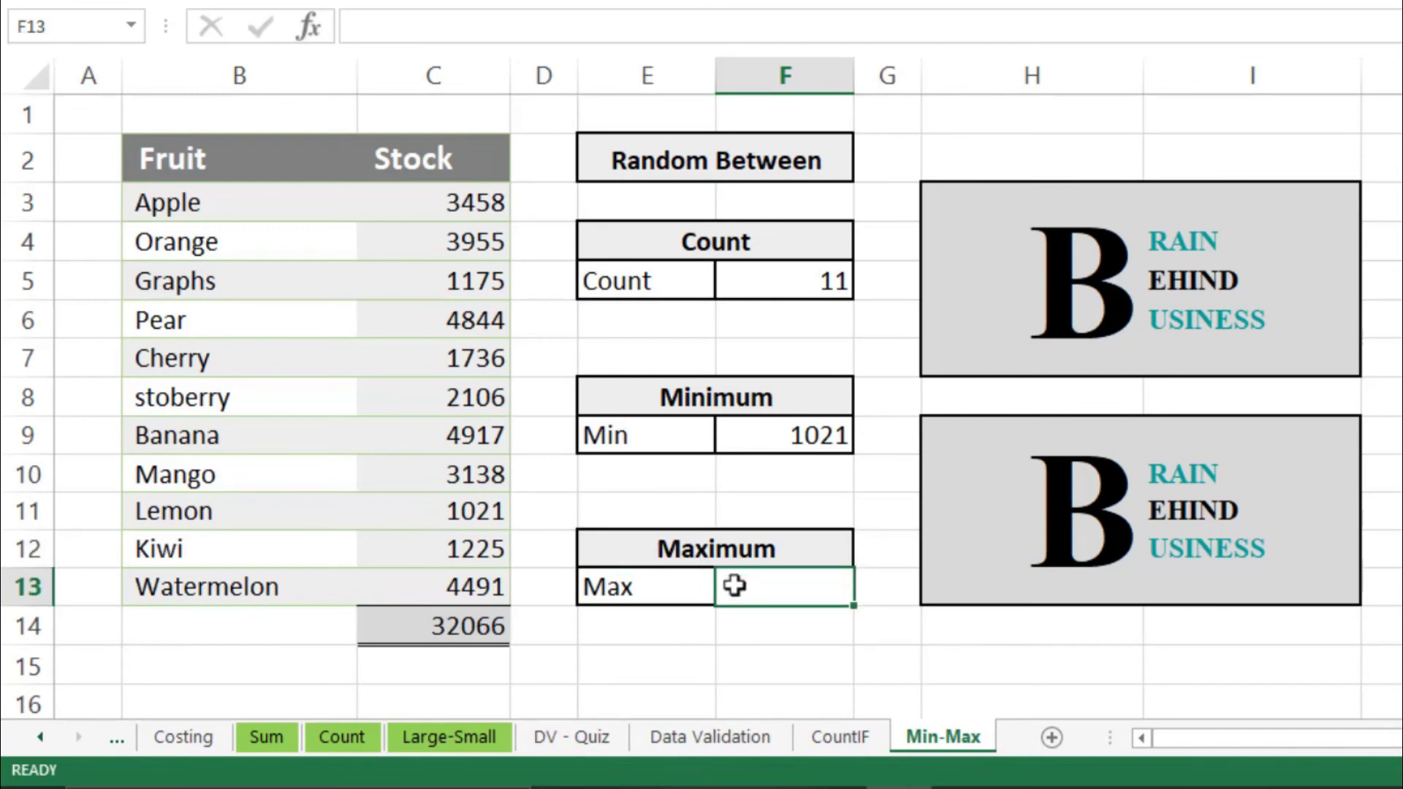
type("=m")
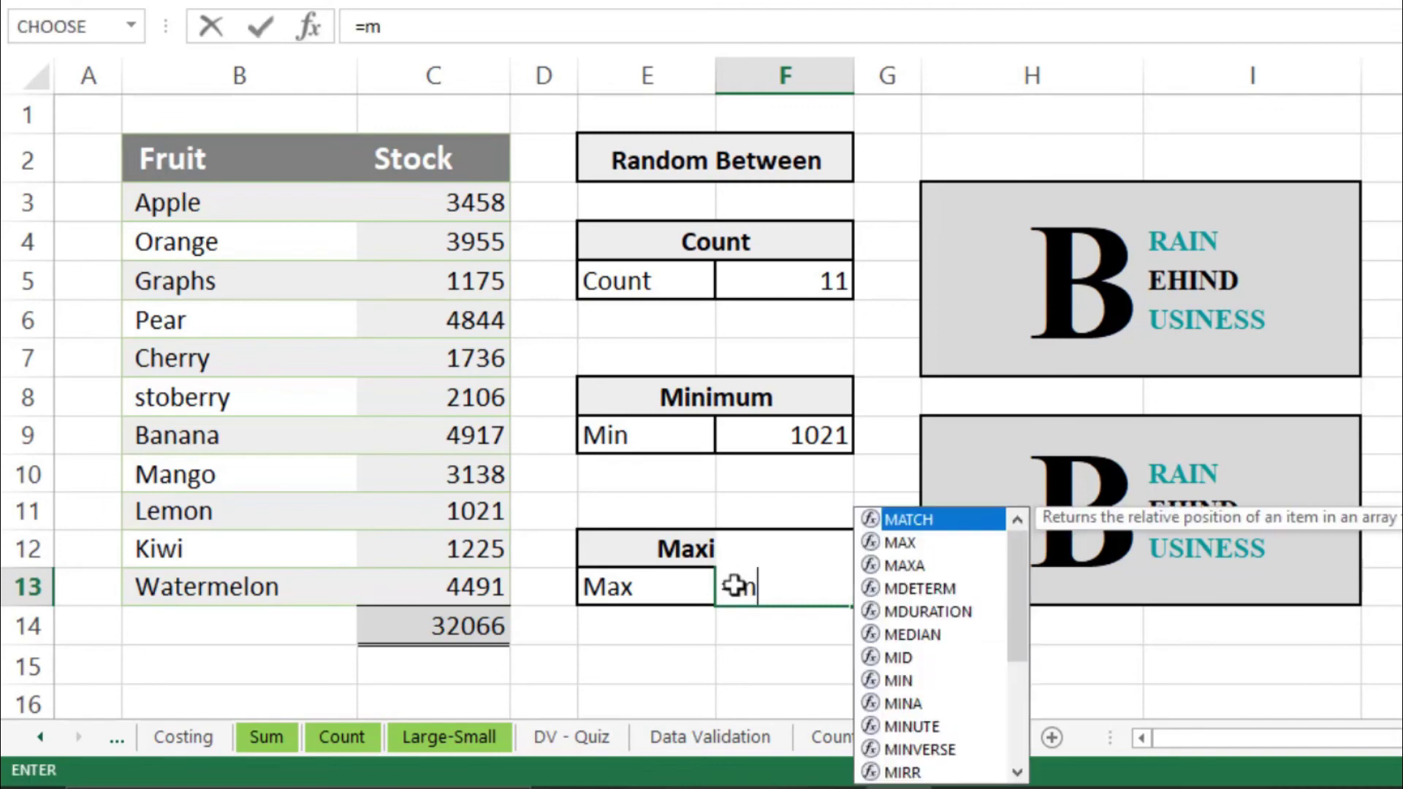
type("ax")
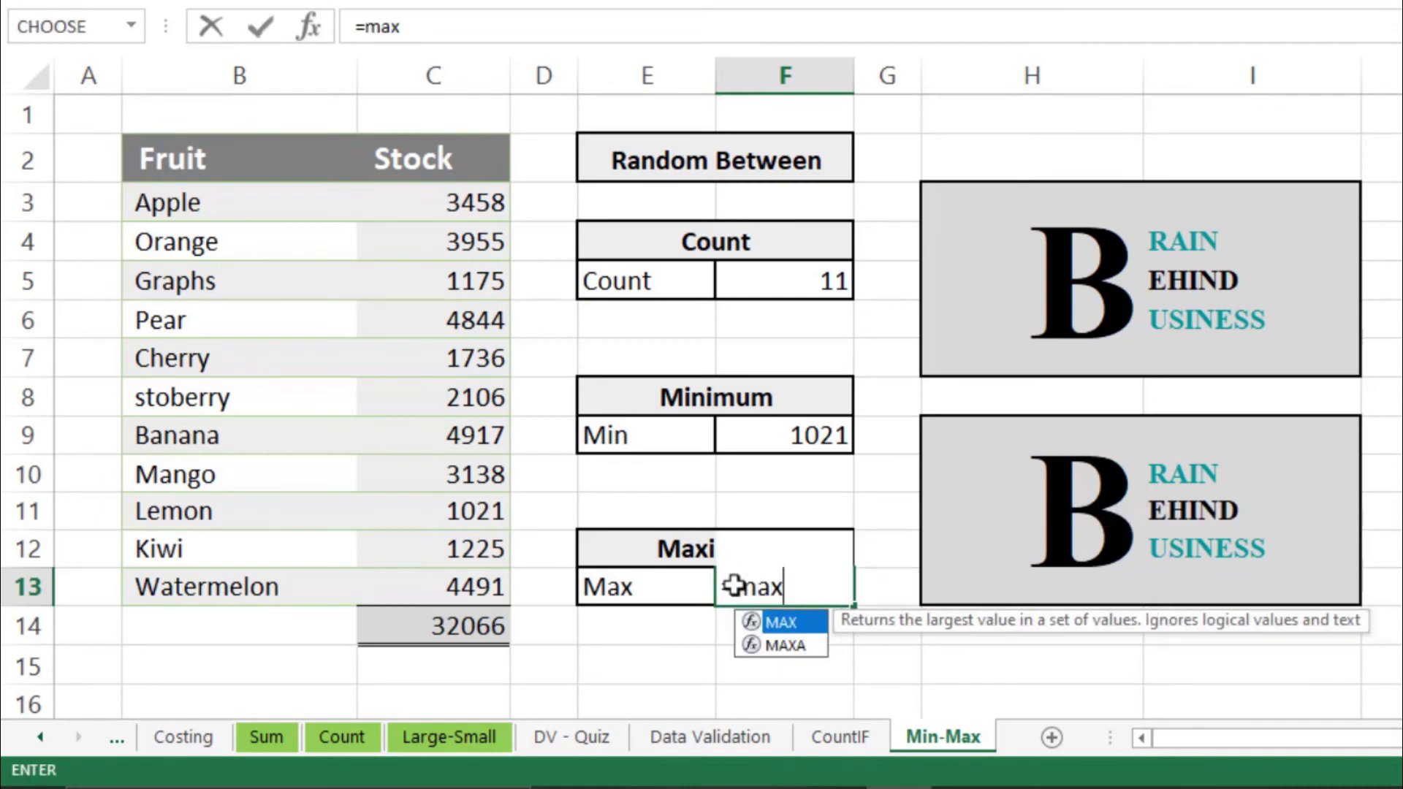
key("Tab")
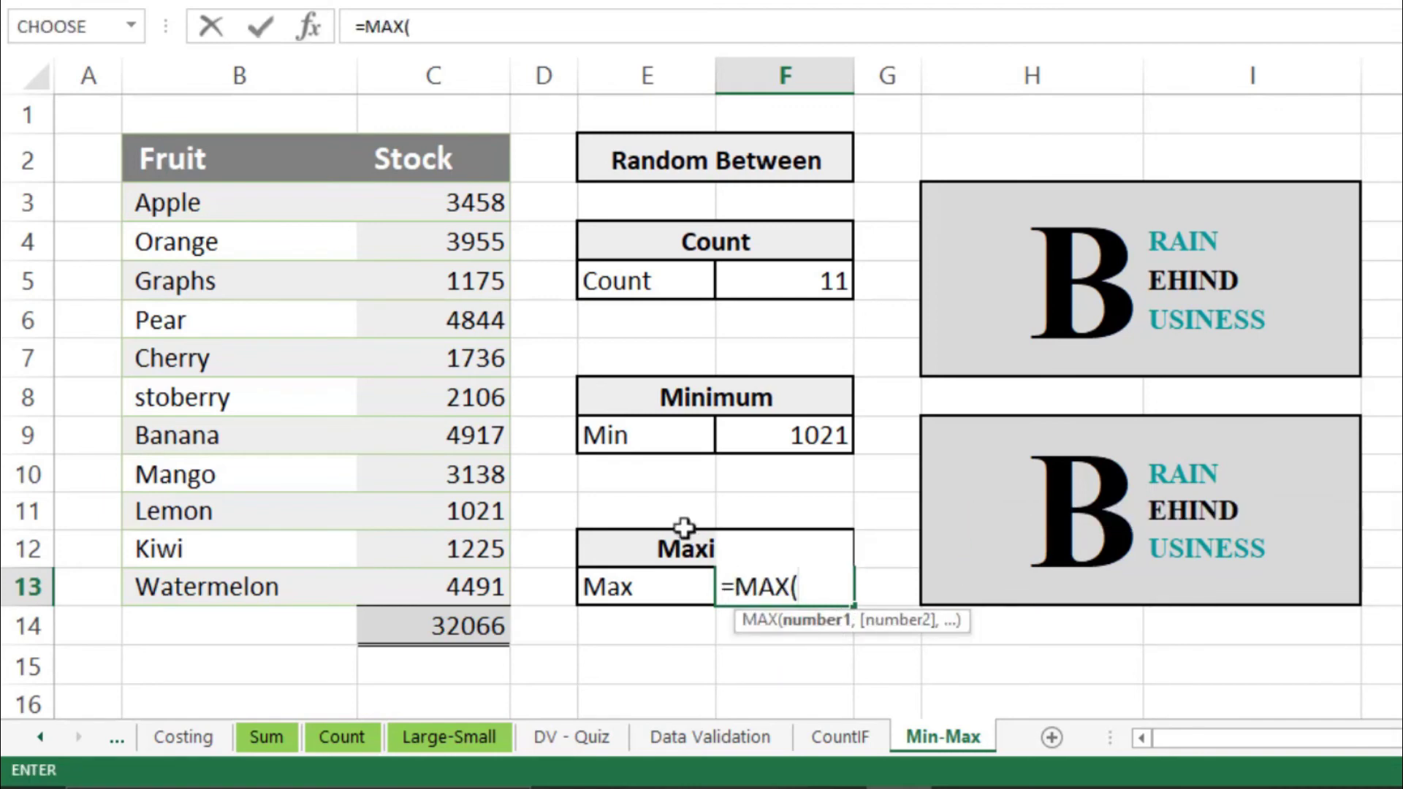
left_click_drag(453, 215, 419, 586)
key("Return")
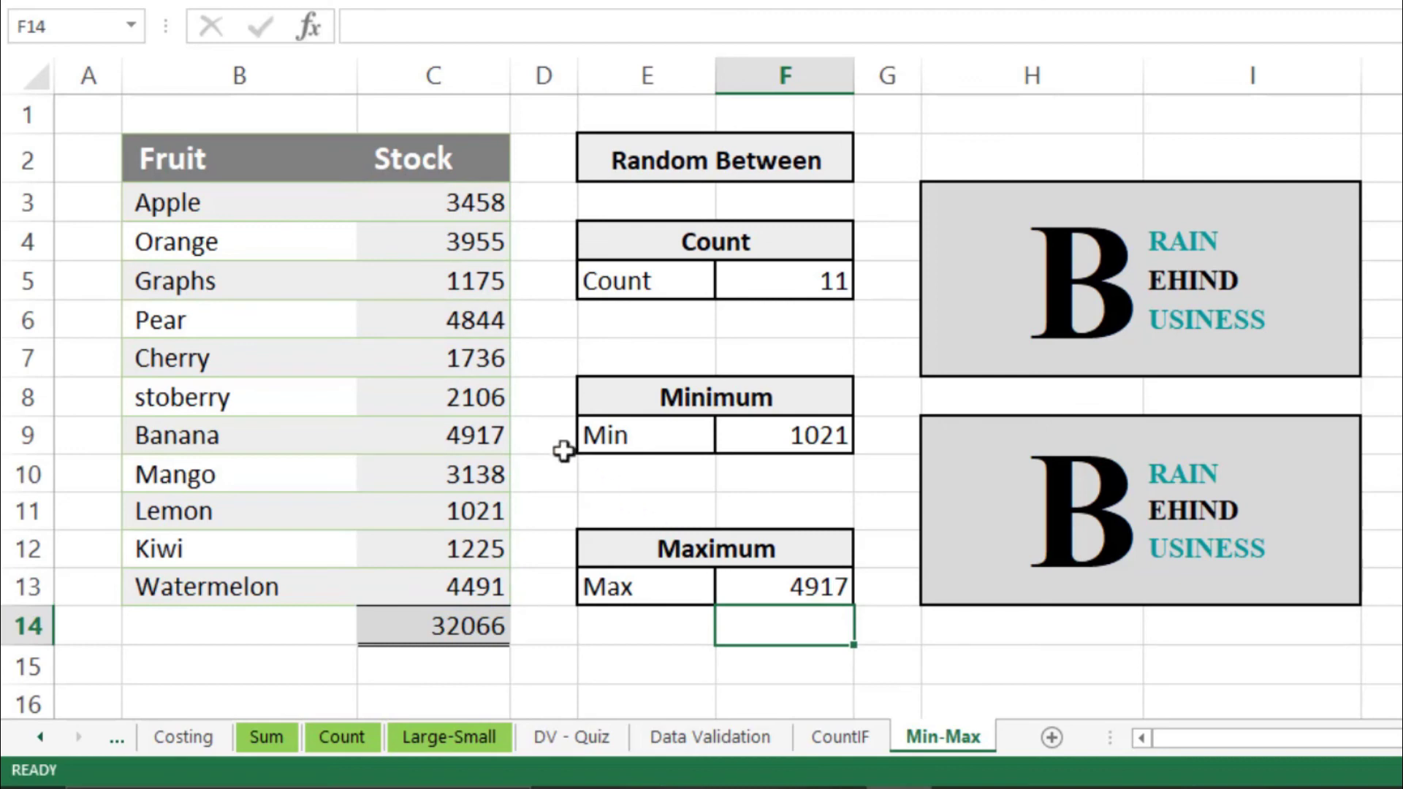
left_click(407, 443)
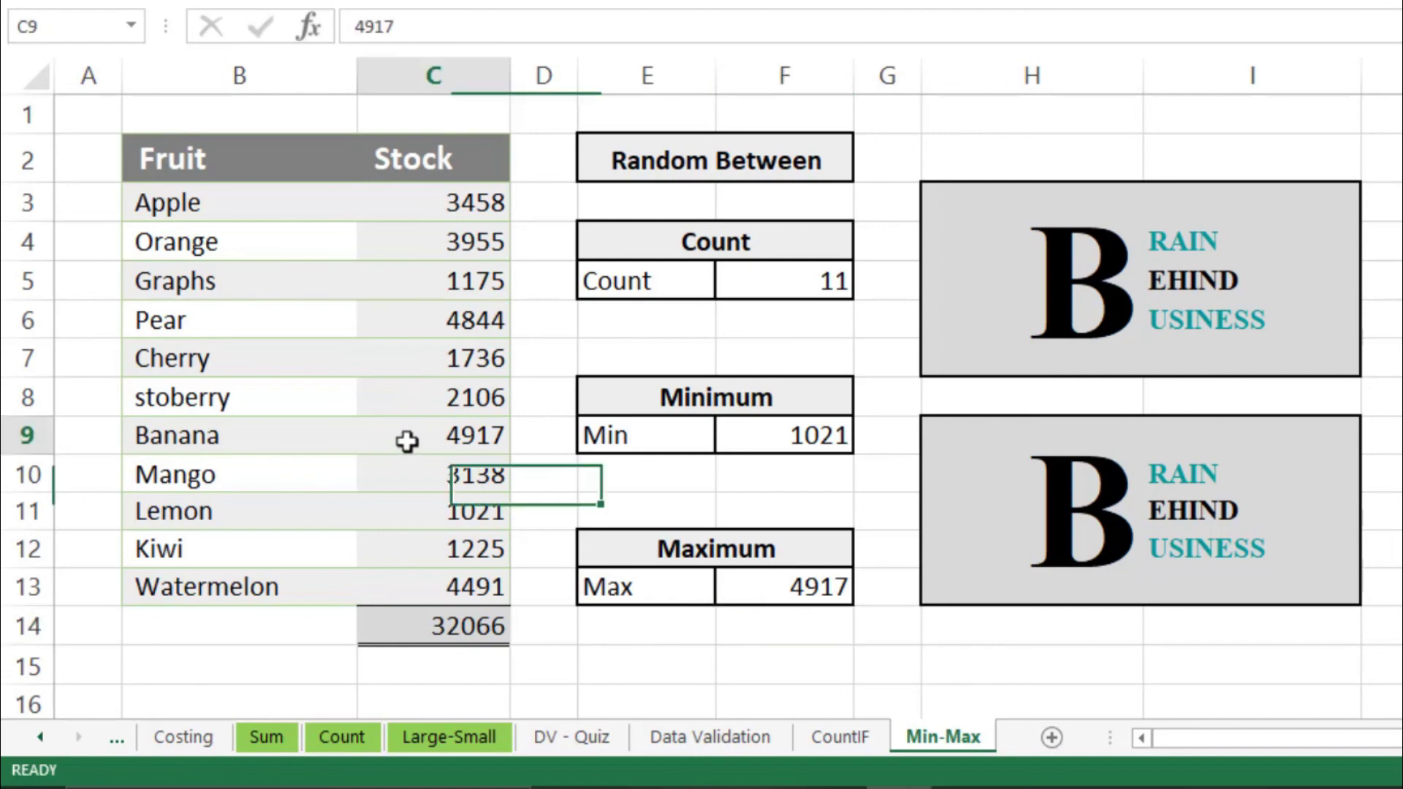